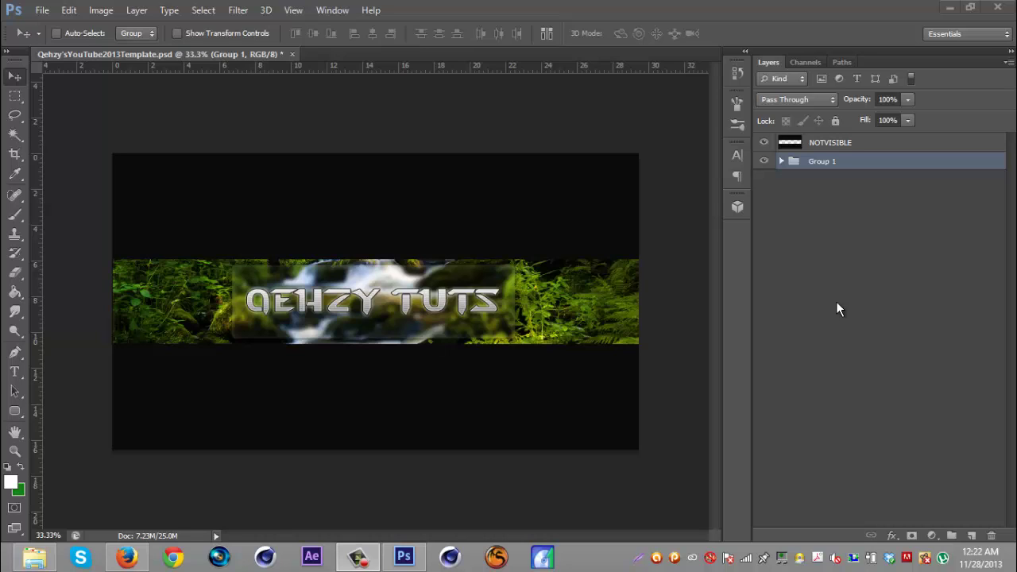
# - In Group 1, hide the QEHZY TUTS text and show the white rectangle and blurred waterfall
pyautogui.click(781, 162)
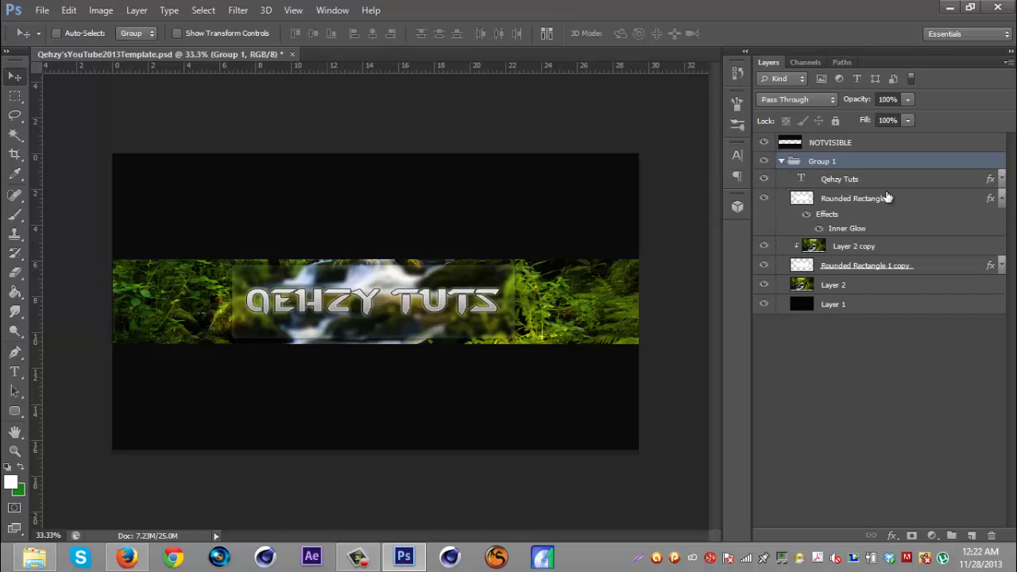
pyautogui.click(1000, 198)
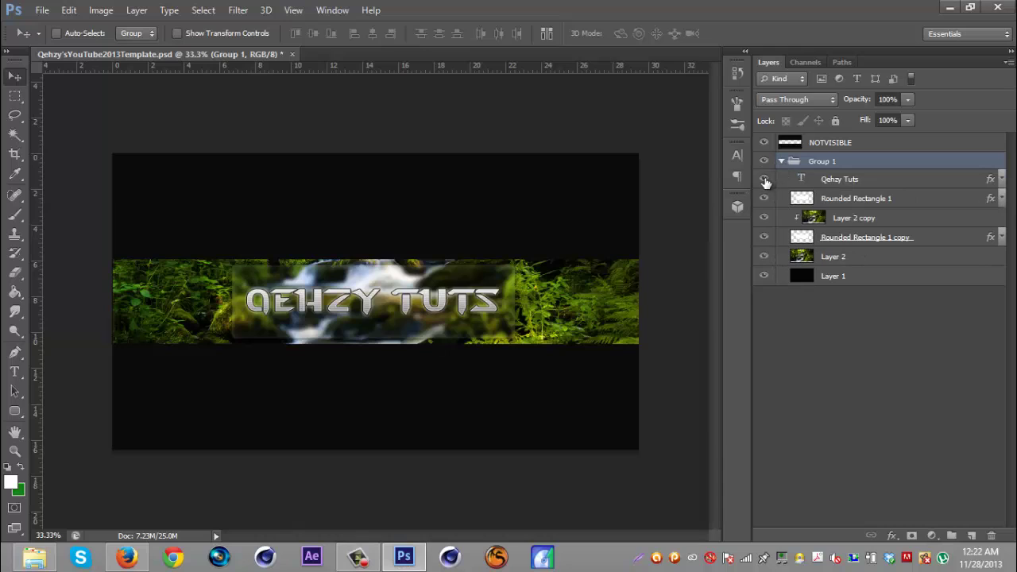
pyautogui.moveTo(765, 182); pyautogui.dragTo(765, 238)
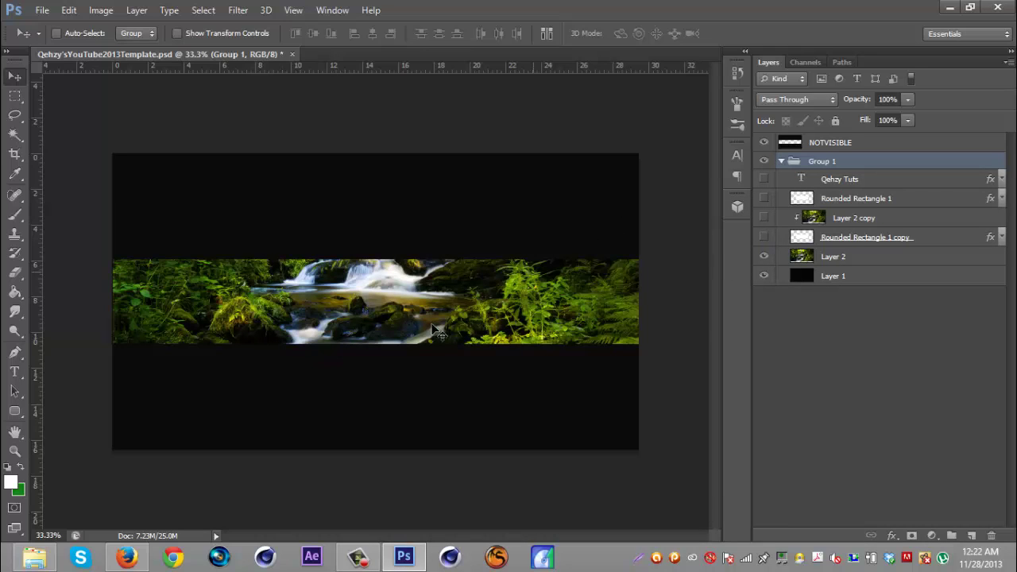
pyautogui.click(764, 239)
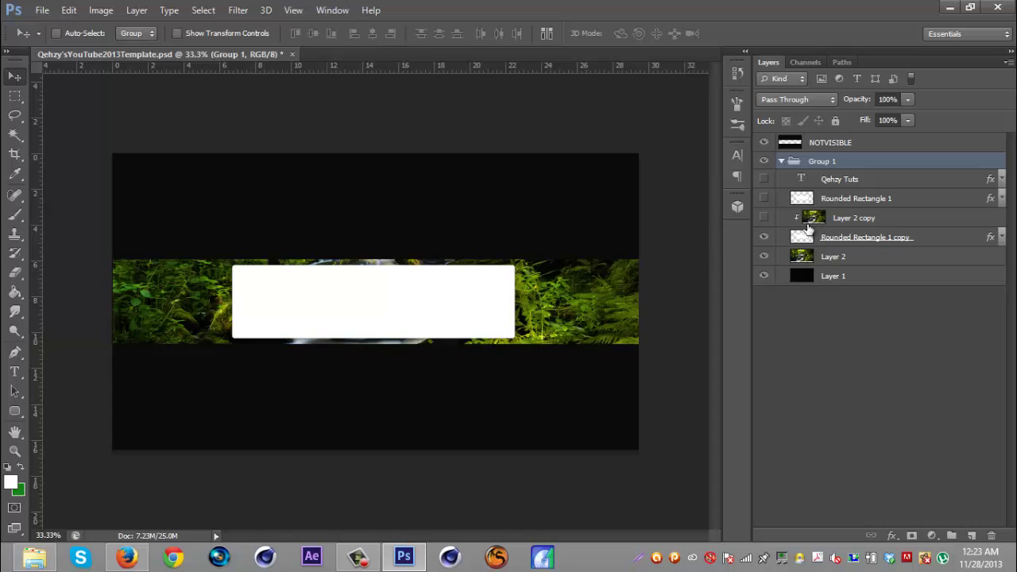
pyautogui.click(764, 219)
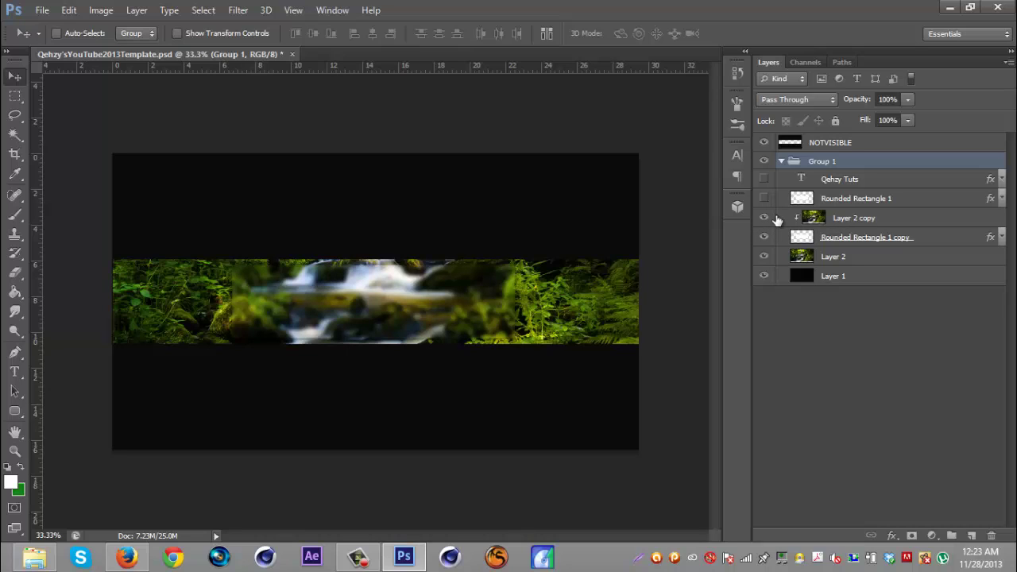
# - Make Rounded Rectangle 1 visible and lower its fill to 0%
pyautogui.click(938, 240)
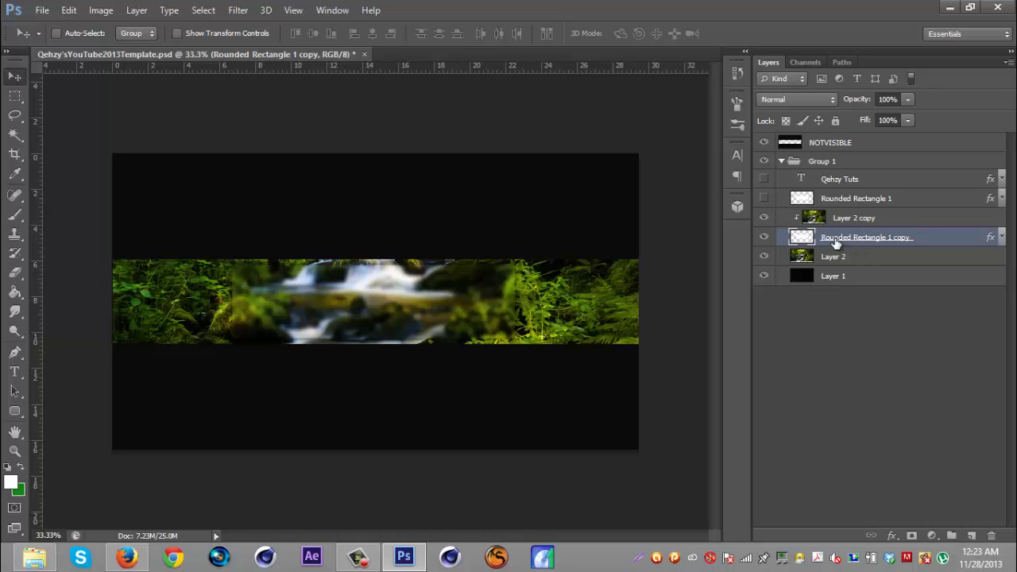
pyautogui.click(853, 198)
pyautogui.click(764, 198)
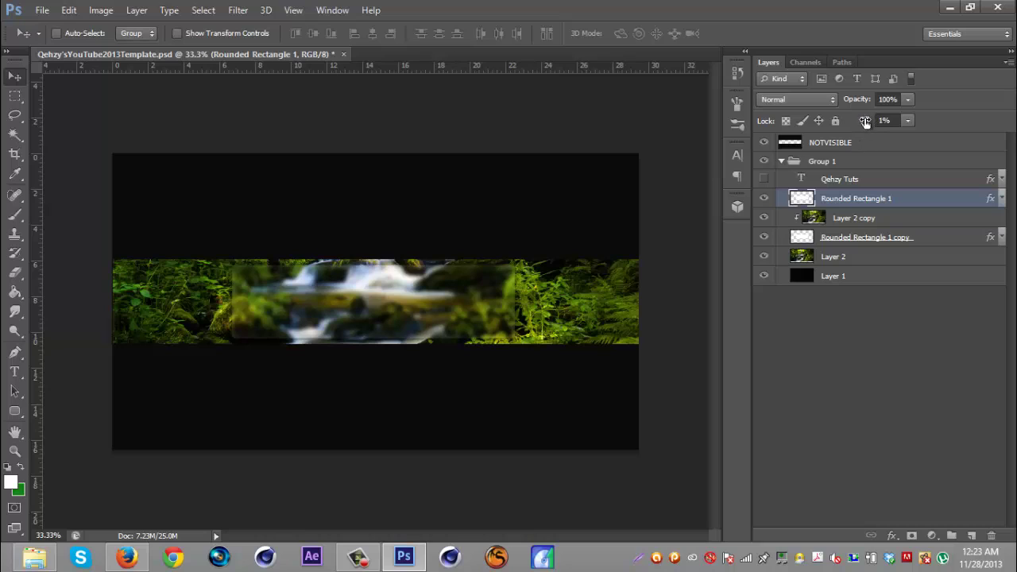
pyautogui.moveTo(865, 121); pyautogui.dragTo(839, 120)
# - Review Rounded Rectangle 1's Inner Glow (7% opacity, 32 px) and show the QEHZY TUTS text again
pyautogui.doubleClick(913, 208)
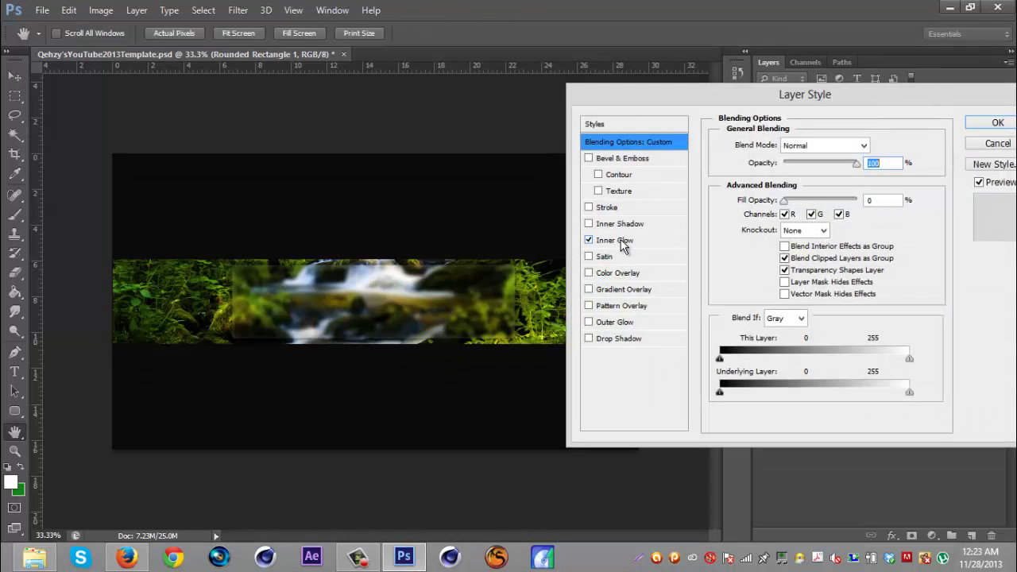
pyautogui.click(618, 240)
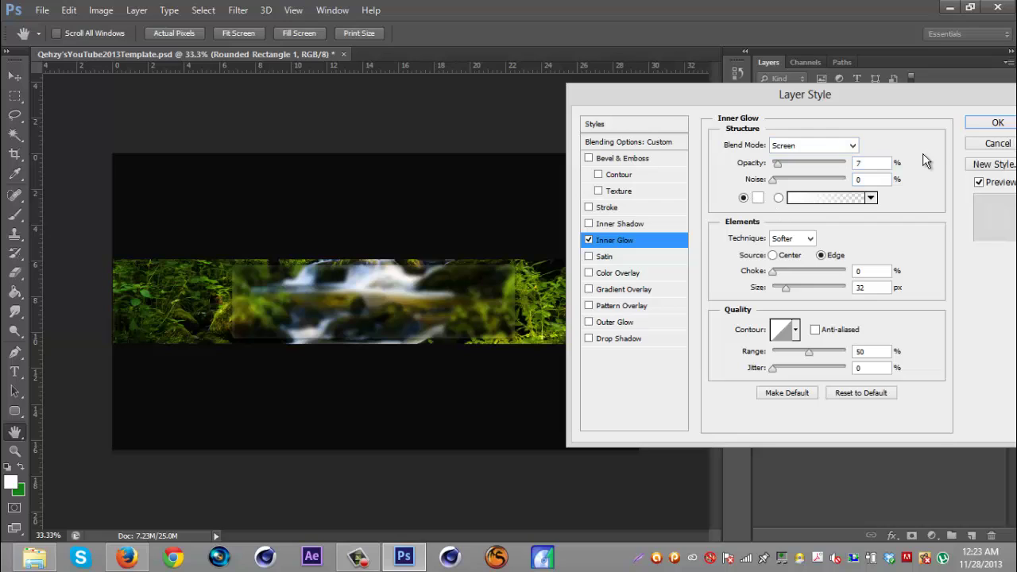
pyautogui.click(998, 122)
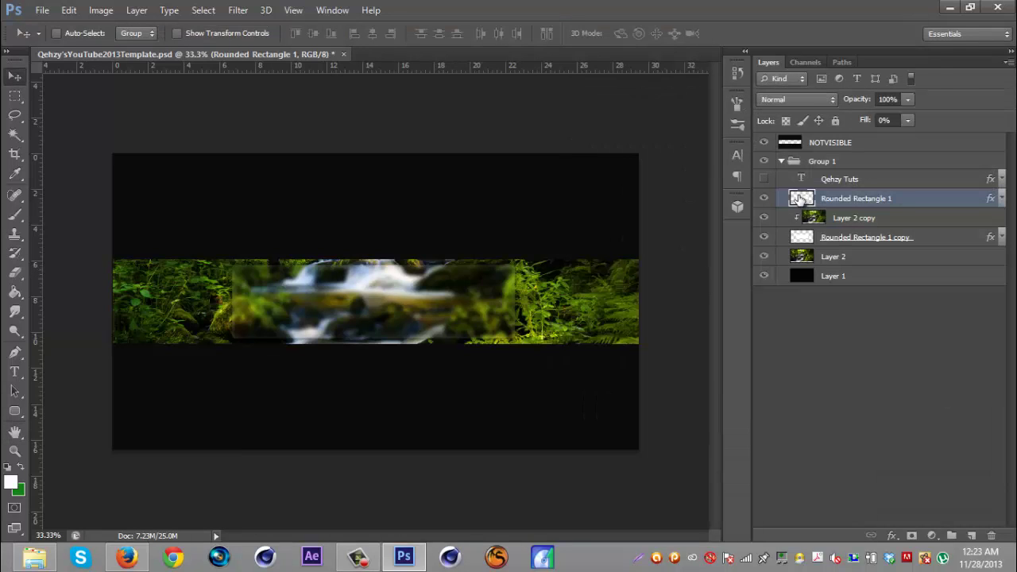
pyautogui.click(763, 178)
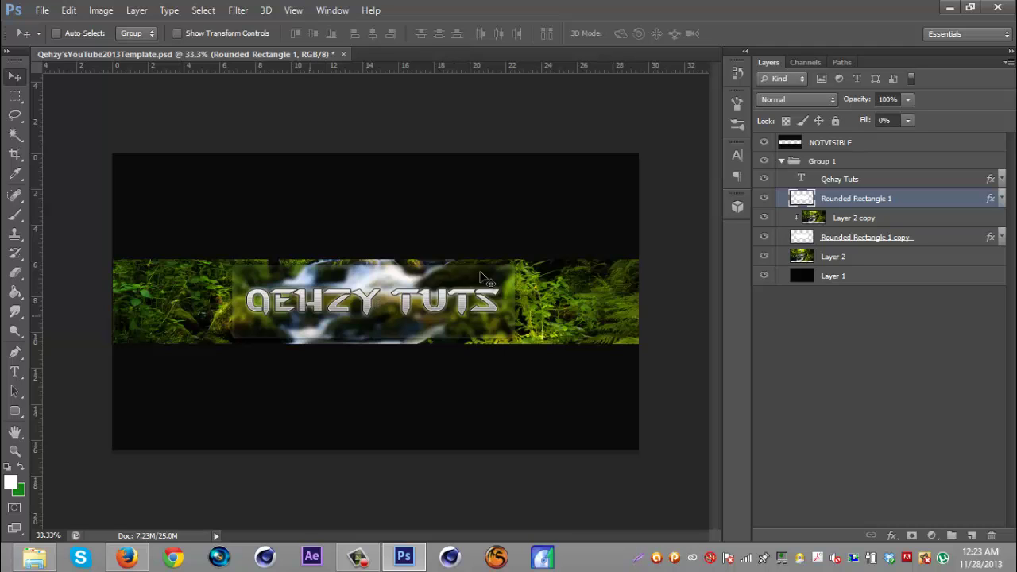
# - Add a Curves 1 adjustment above Group 1, with two points bending the RGB curve upward
pyautogui.click(781, 161)
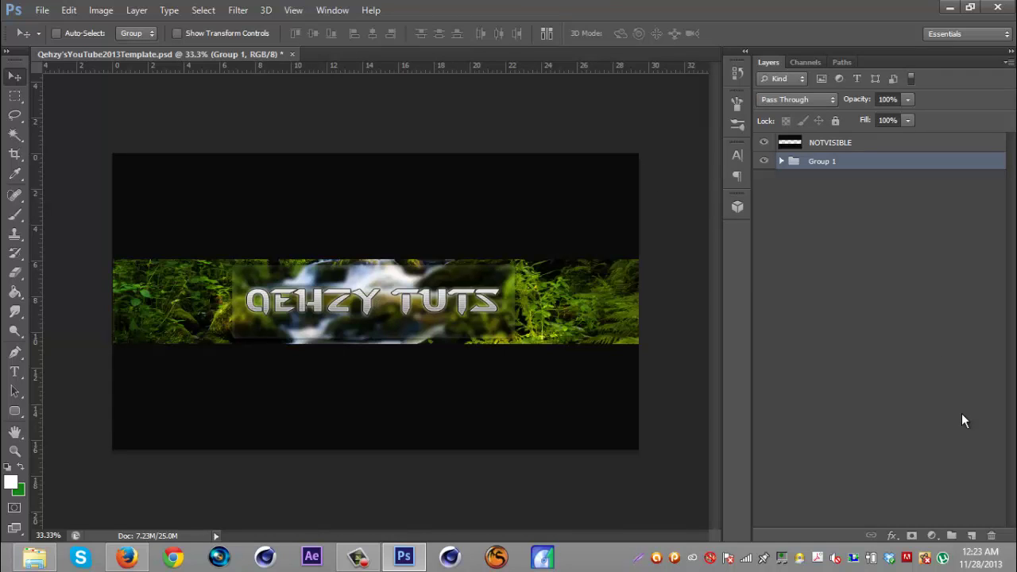
pyautogui.click(933, 533)
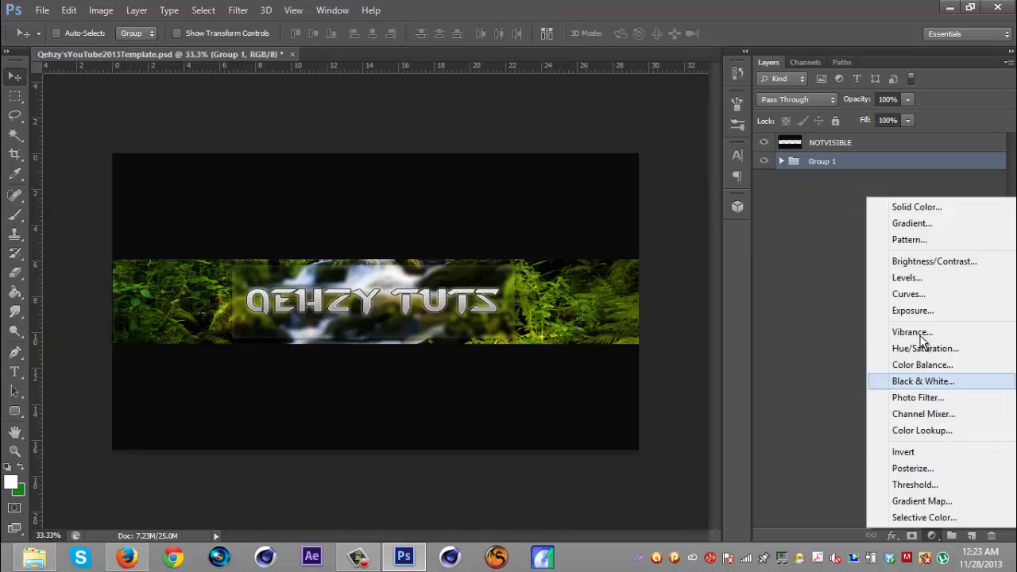
pyautogui.click(921, 294)
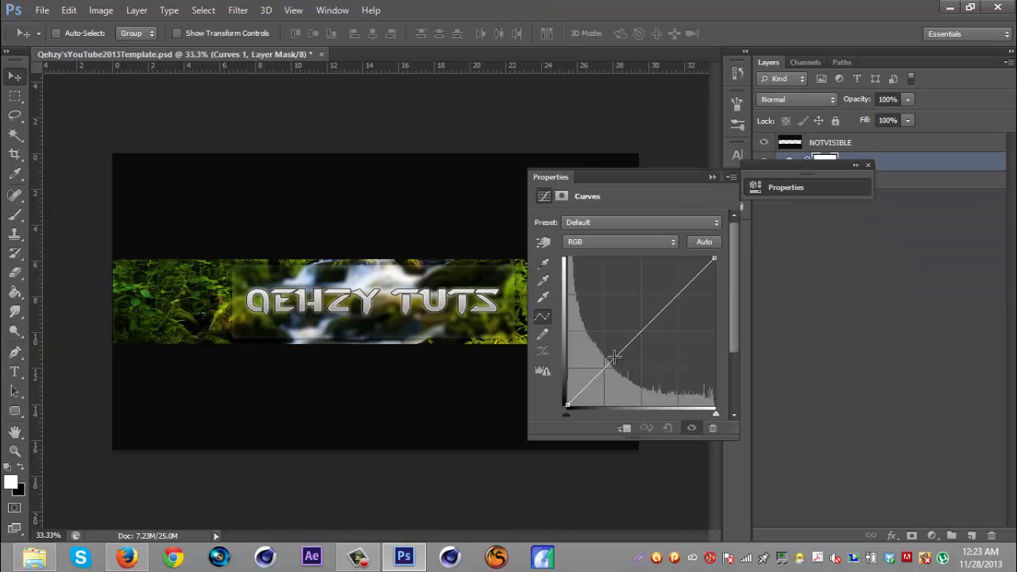
pyautogui.moveTo(614, 363); pyautogui.dragTo(615, 367)
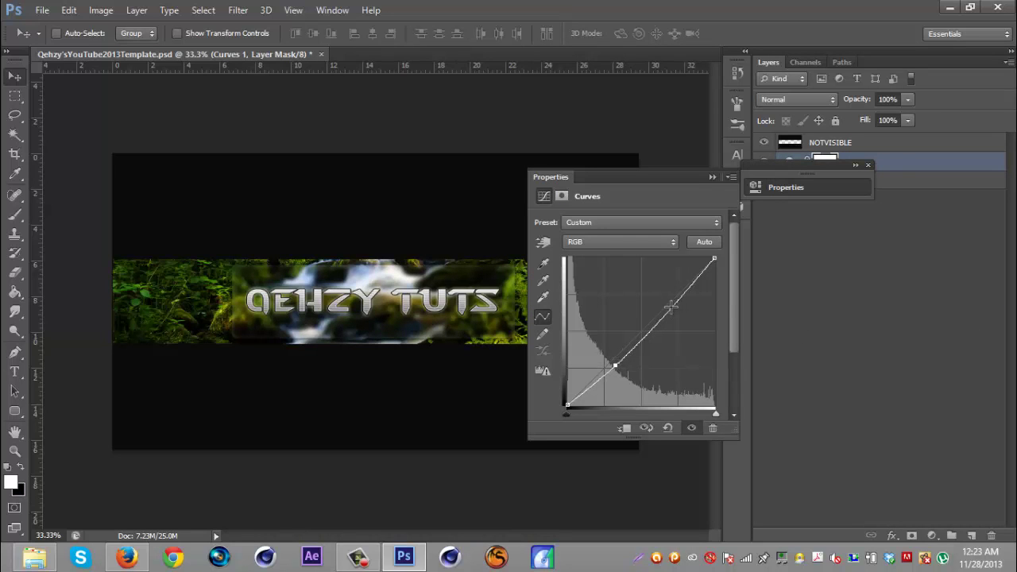
pyautogui.moveTo(671, 307); pyautogui.dragTo(669, 303)
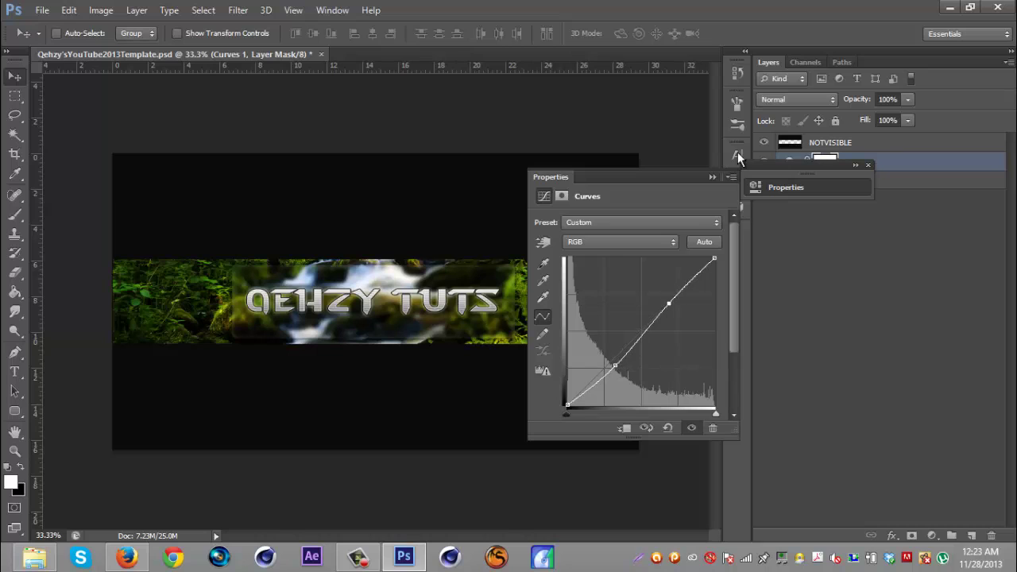
pyautogui.click(868, 164)
pyautogui.click(873, 182)
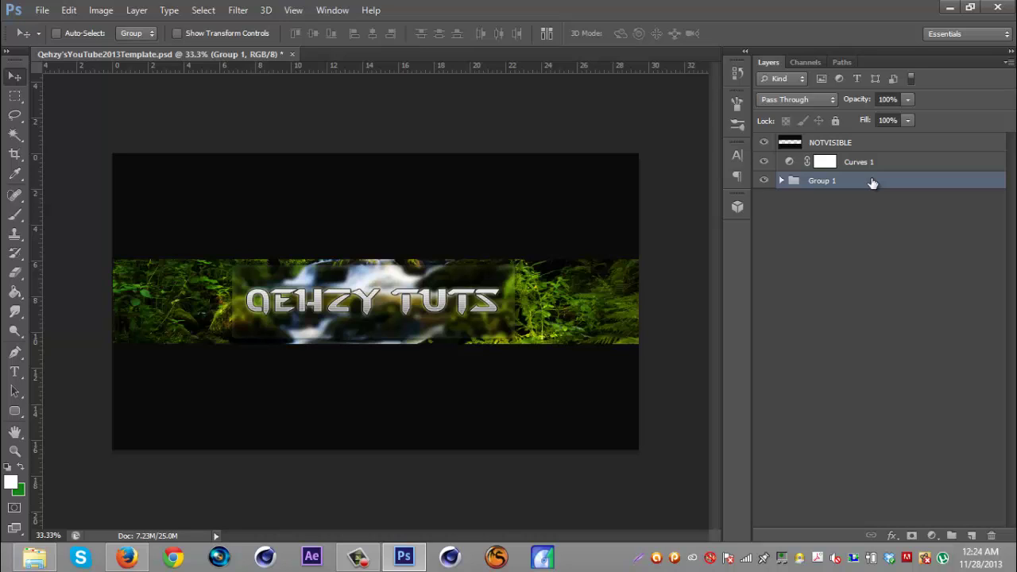
# - Duplicate Group 1, merge the copy into a single layer, and hide the original group
pyautogui.hotkey('ctrl', 'j')
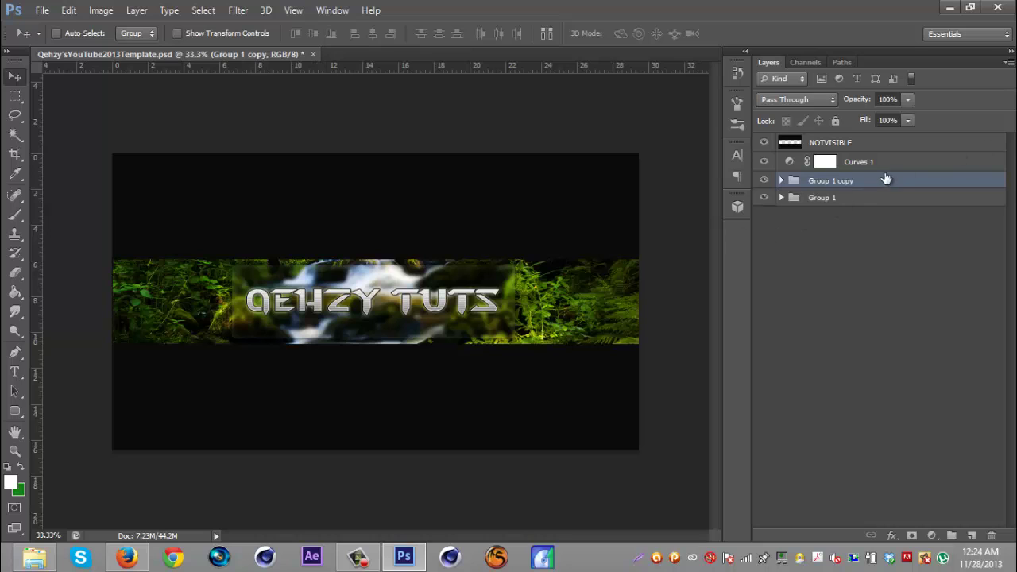
pyautogui.rightClick(863, 181)
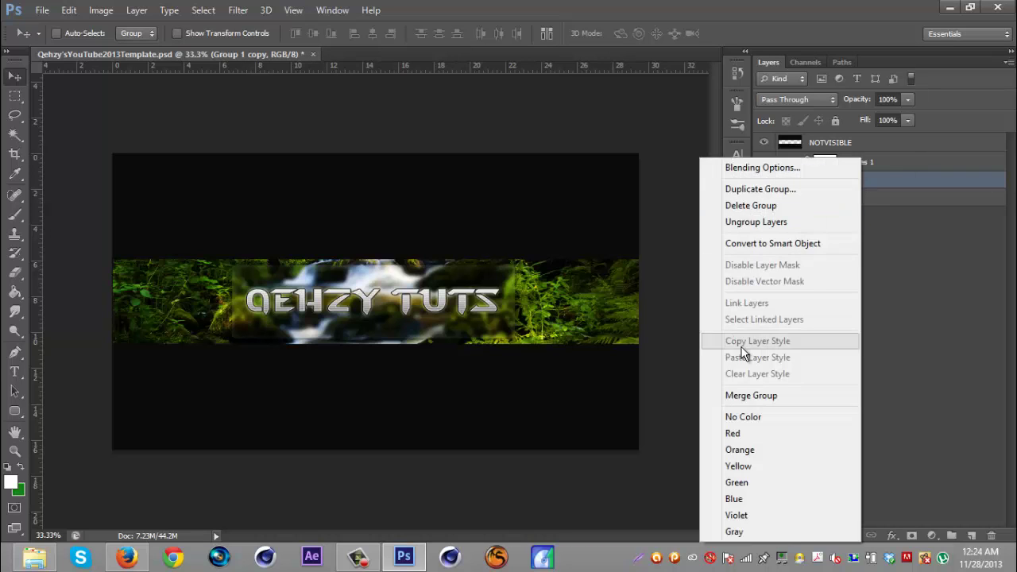
pyautogui.click(750, 395)
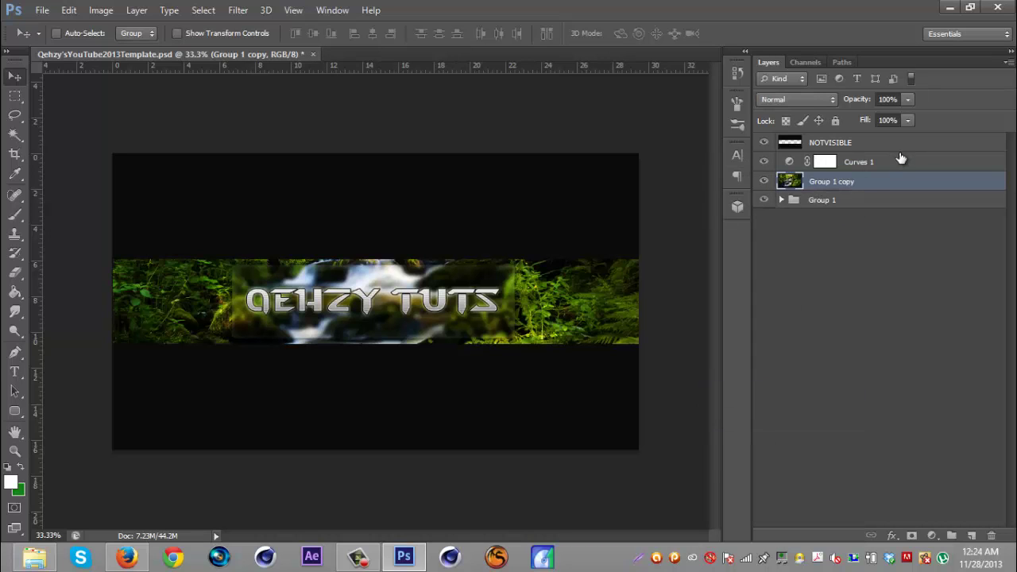
pyautogui.click(763, 201)
pyautogui.click(763, 182)
pyautogui.click(763, 181)
pyautogui.click(763, 181)
pyautogui.click(763, 181)
pyautogui.click(14, 96)
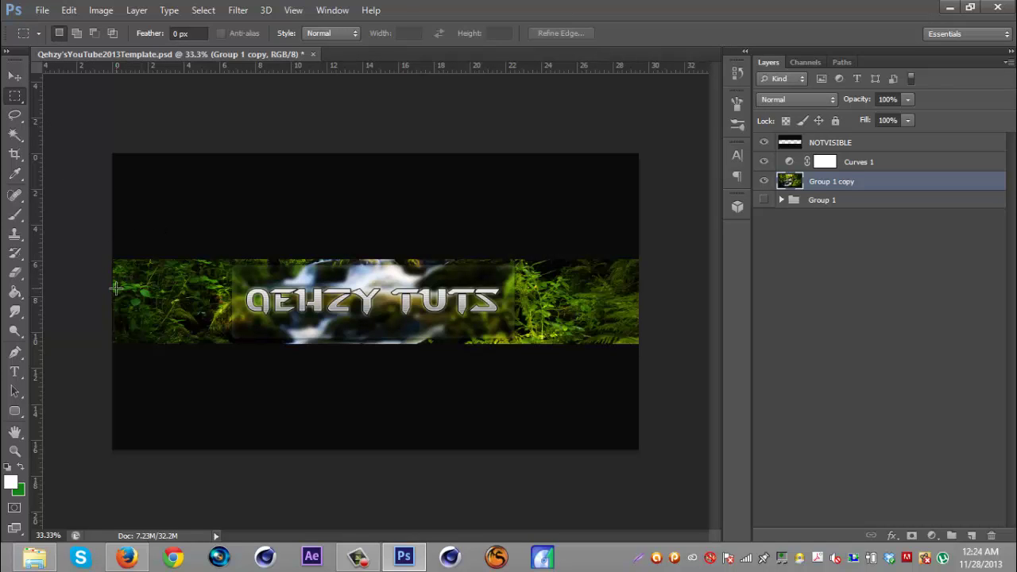
# - Marquee several thin horizontal strips across the banner, including one through the QEHZY TUTS title
pyautogui.moveTo(106, 278); pyautogui.dragTo(676, 277)
pyautogui.moveTo(98, 302); pyautogui.dragTo(433, 282)
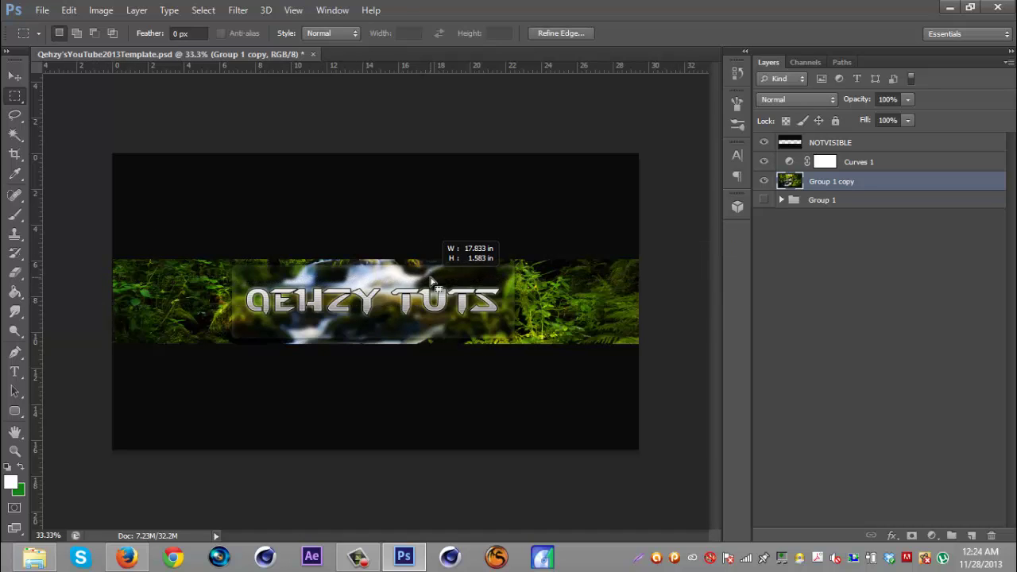
pyautogui.click(101, 297)
pyautogui.moveTo(100, 268); pyautogui.dragTo(644, 270)
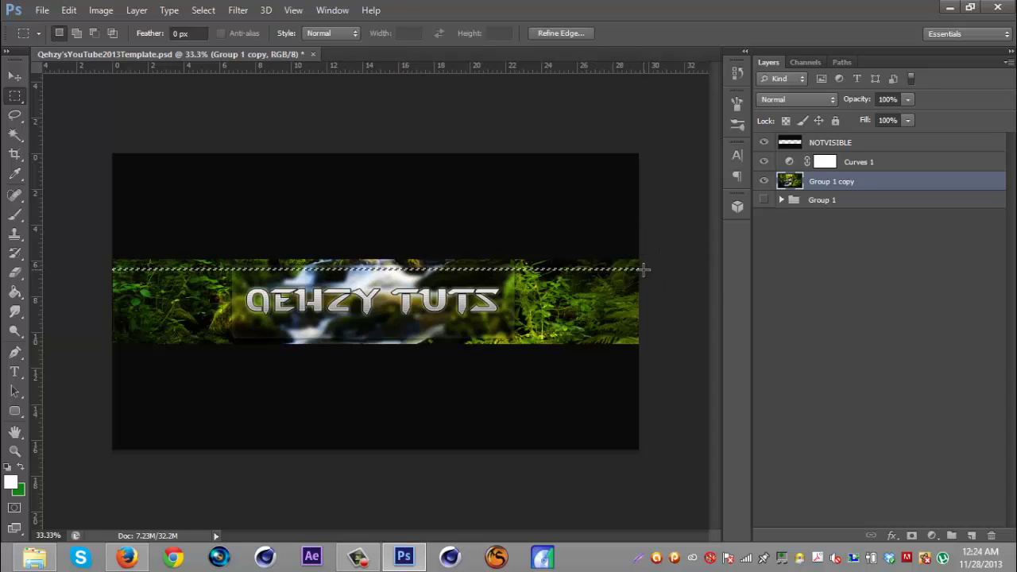
pyautogui.moveTo(91, 295); pyautogui.dragTo(642, 292)
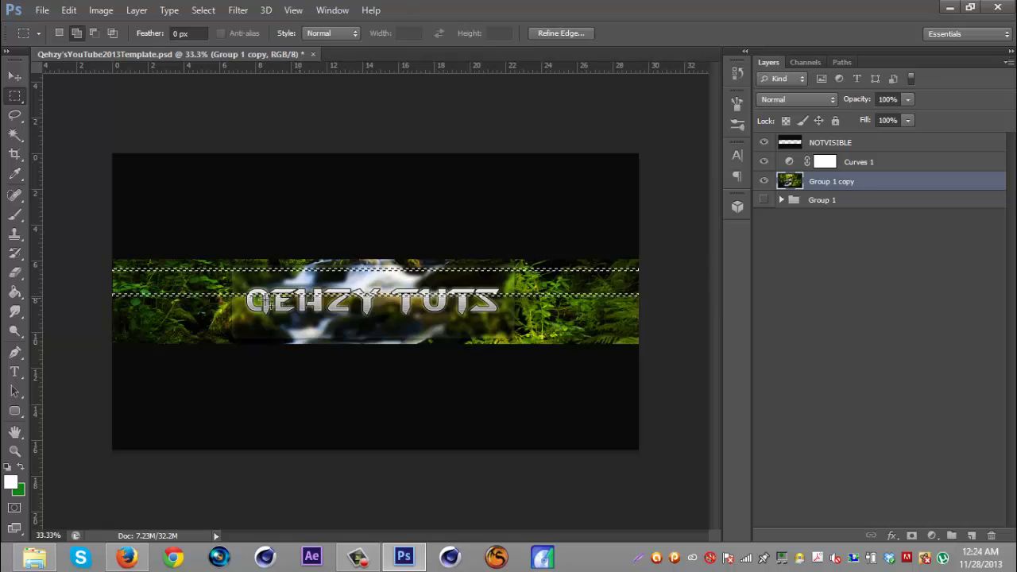
pyautogui.moveTo(264, 311); pyautogui.dragTo(269, 312)
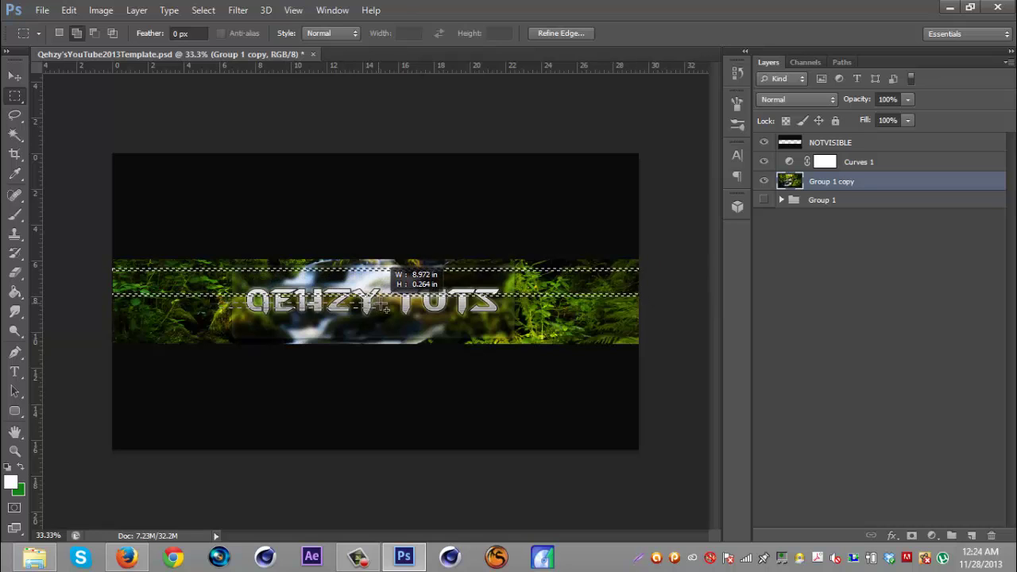
pyautogui.moveTo(385, 309); pyautogui.dragTo(353, 304)
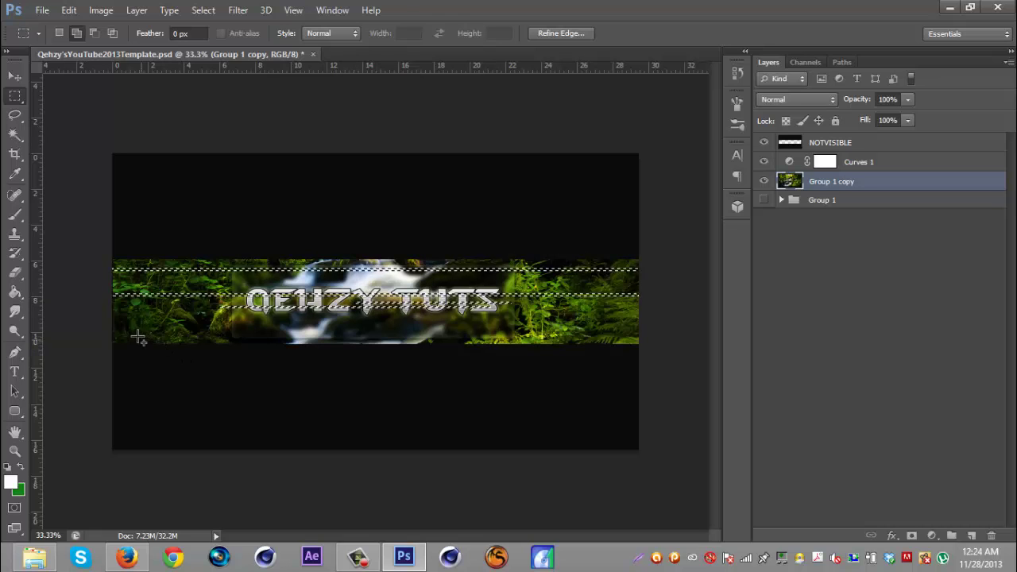
pyautogui.moveTo(136, 334); pyautogui.dragTo(337, 336)
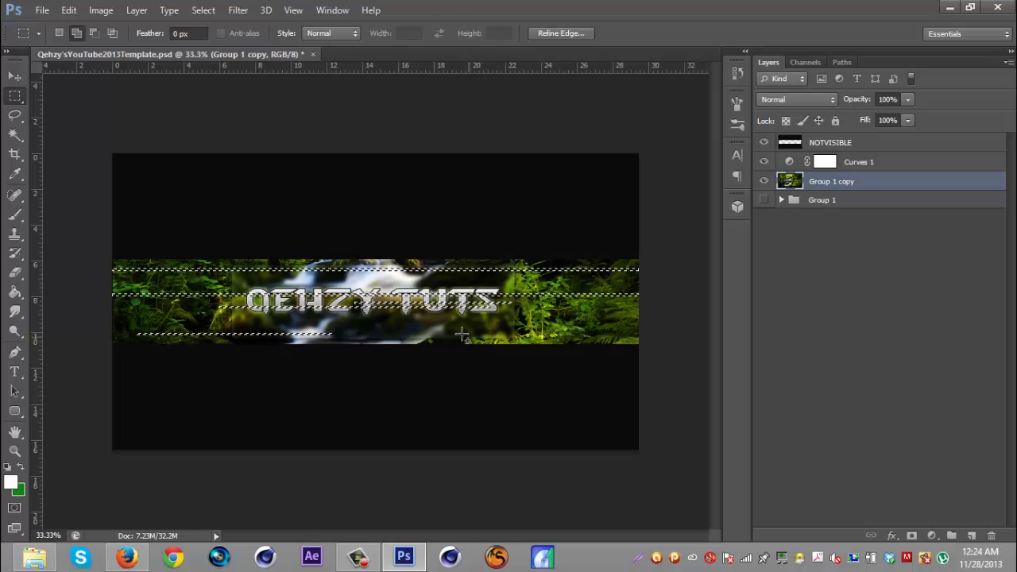
pyautogui.moveTo(423, 321); pyautogui.dragTo(382, 344)
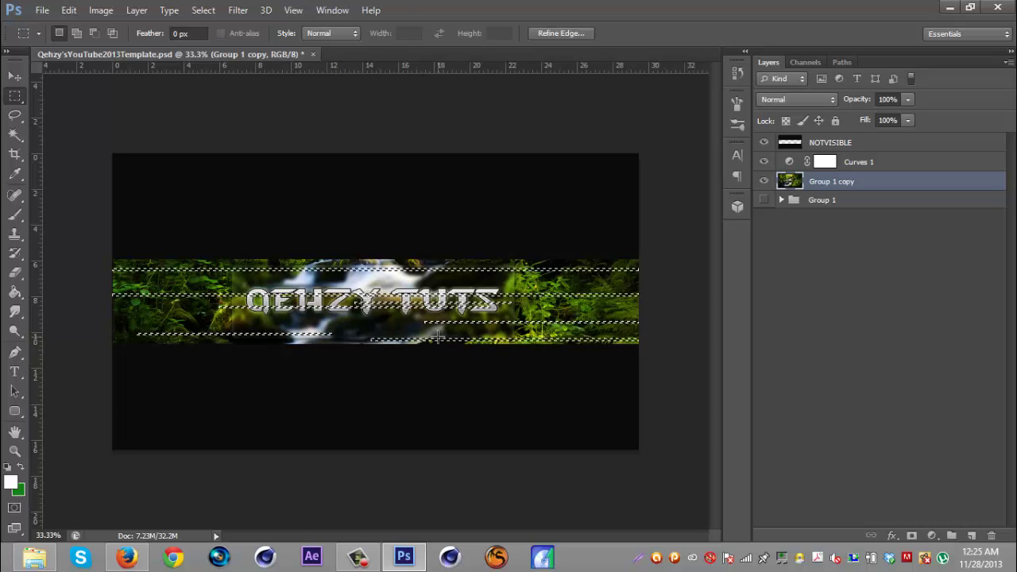
# - Copy the selected banner strips onto a new Layer 3
pyautogui.hotkey('ctrl', 'j')
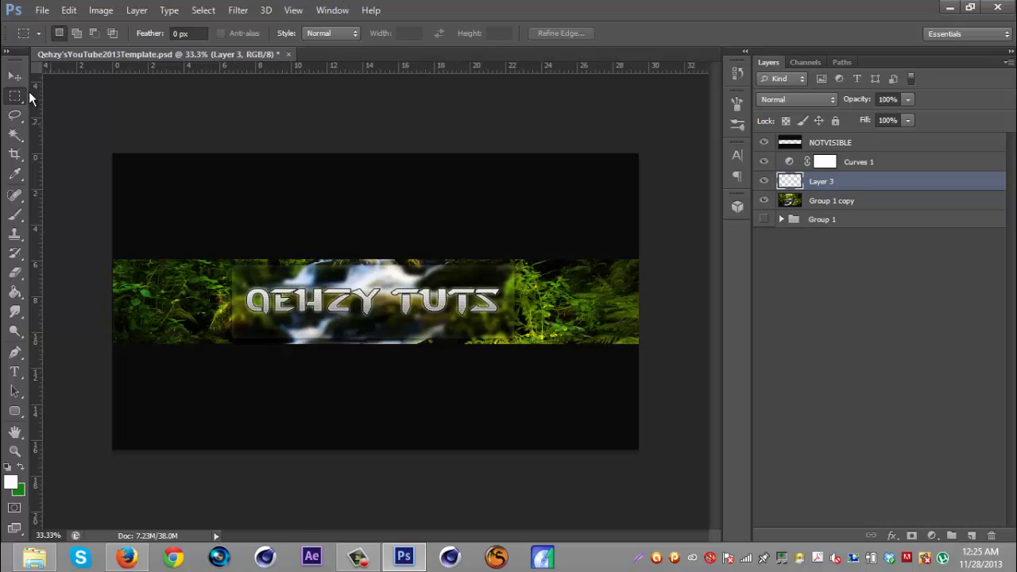
pyautogui.click(15, 77)
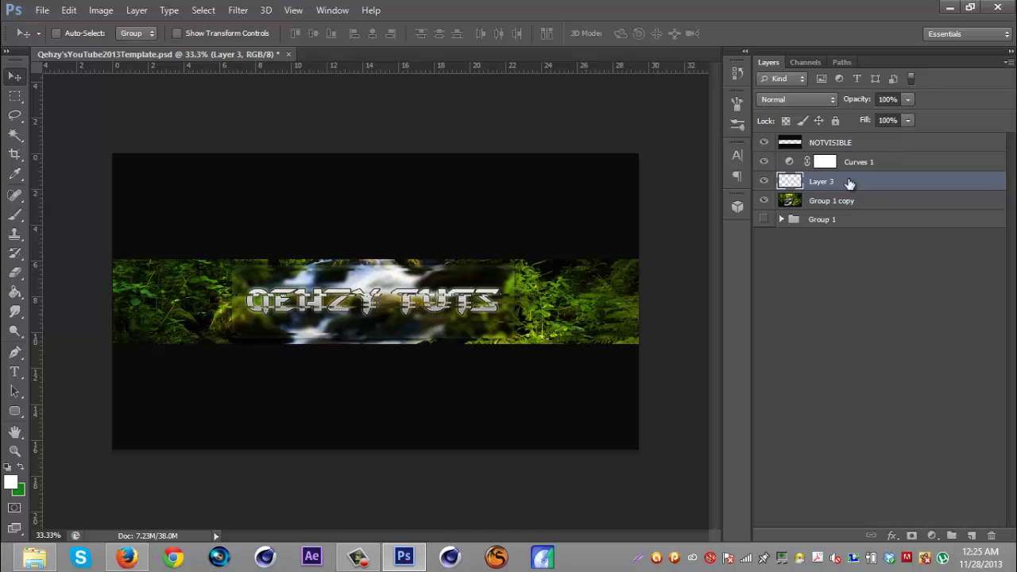
# - From Group 1 copy, select three strips, one across the title, and copy them to Layer 4
pyautogui.click(887, 204)
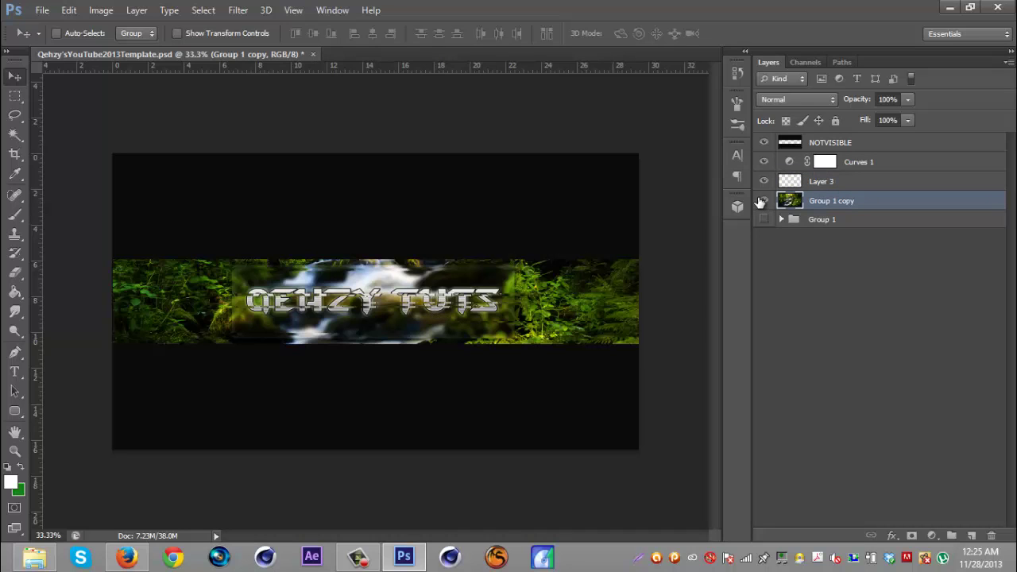
pyautogui.click(763, 200)
pyautogui.click(763, 200)
pyautogui.click(14, 95)
pyautogui.moveTo(209, 280); pyautogui.dragTo(548, 291)
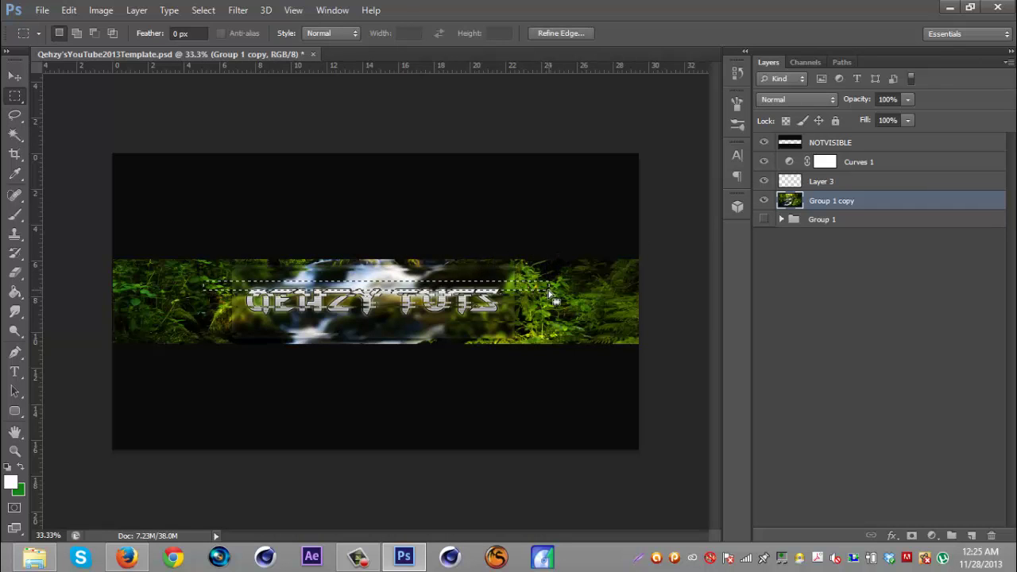
pyautogui.moveTo(208, 317); pyautogui.dragTo(342, 333)
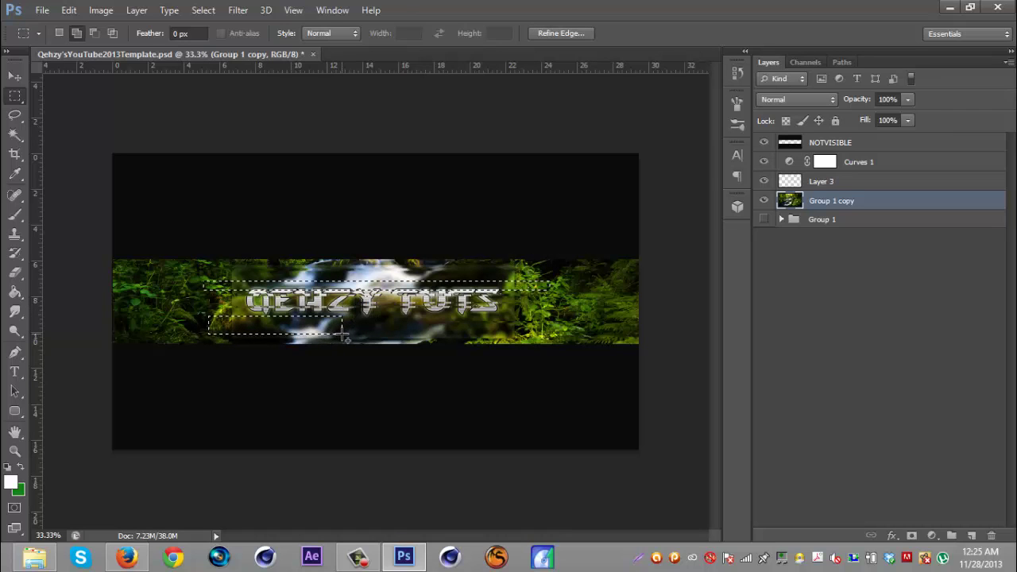
pyautogui.moveTo(564, 326); pyautogui.dragTo(647, 349)
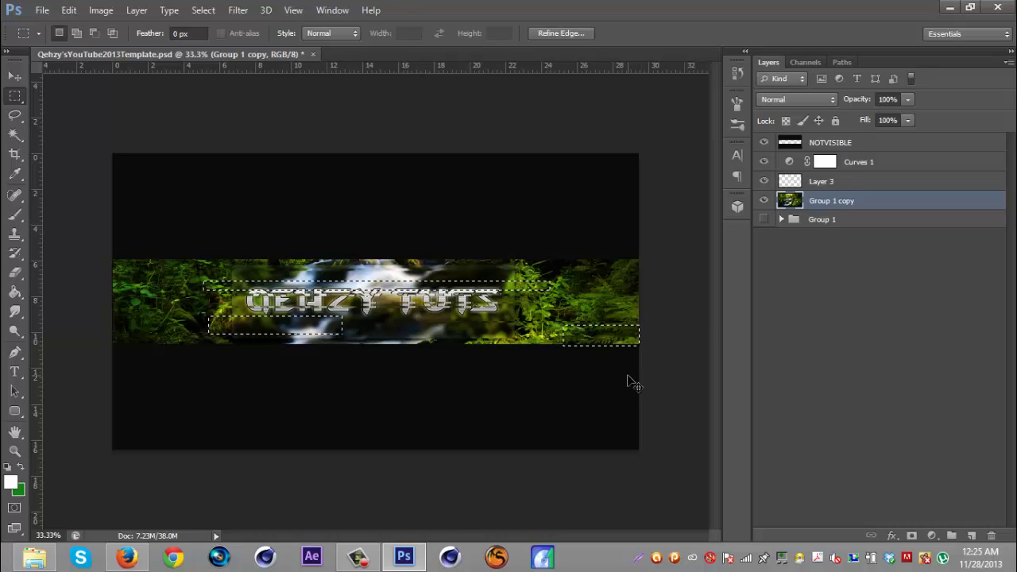
pyautogui.hotkey('ctrl', 'j')
pyautogui.click(14, 76)
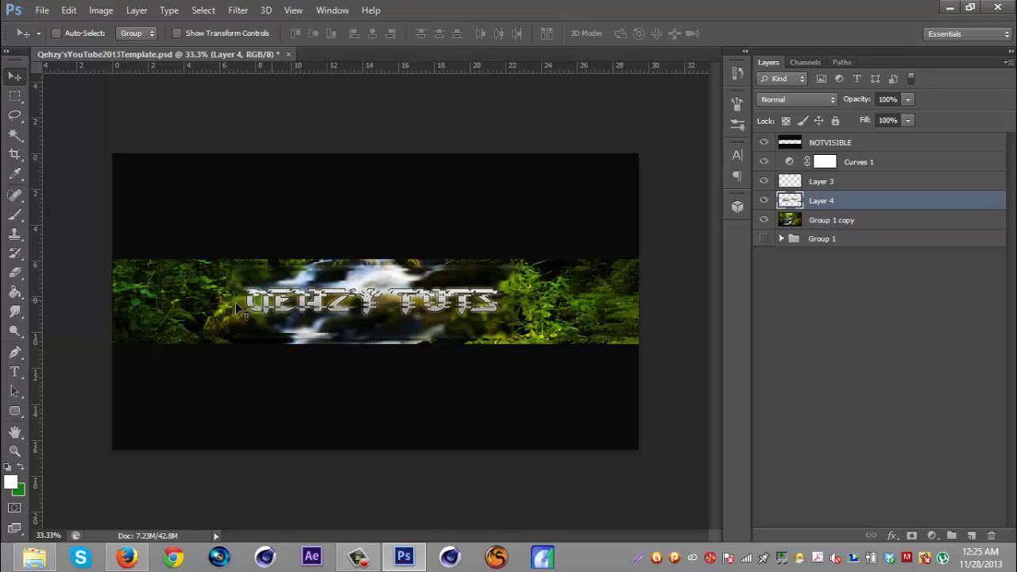
# - Select Layer 3, Layer 4 and Group 1 copy together in the Layers panel
pyautogui.click(896, 188)
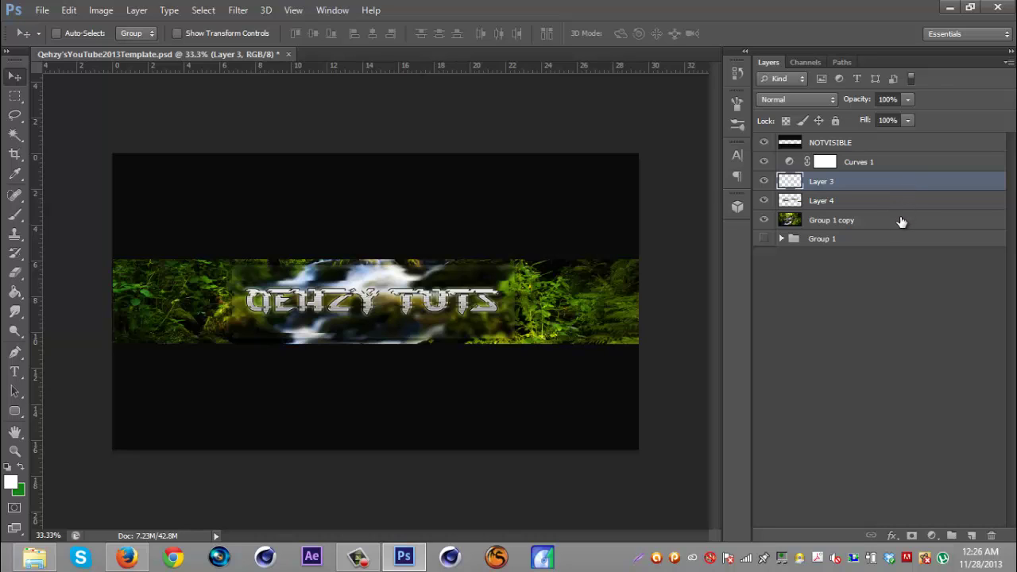
pyautogui.keyDown('shift'); pyautogui.click(890, 220); pyautogui.keyUp('shift')
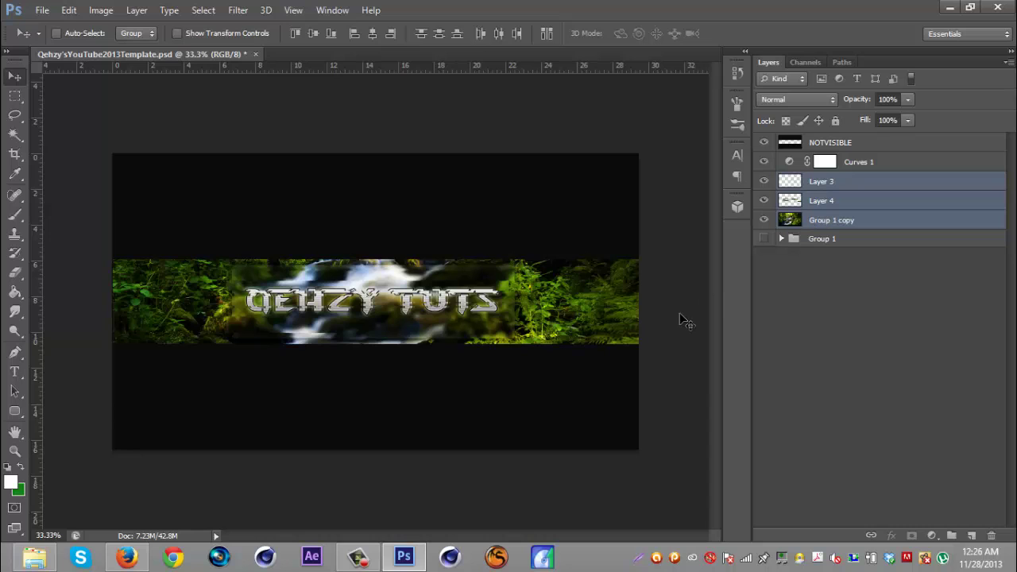
# - Merge Layer 4 into Layer 3 and duplicate the merged strips layer twice
pyautogui.rightClick(890, 191)
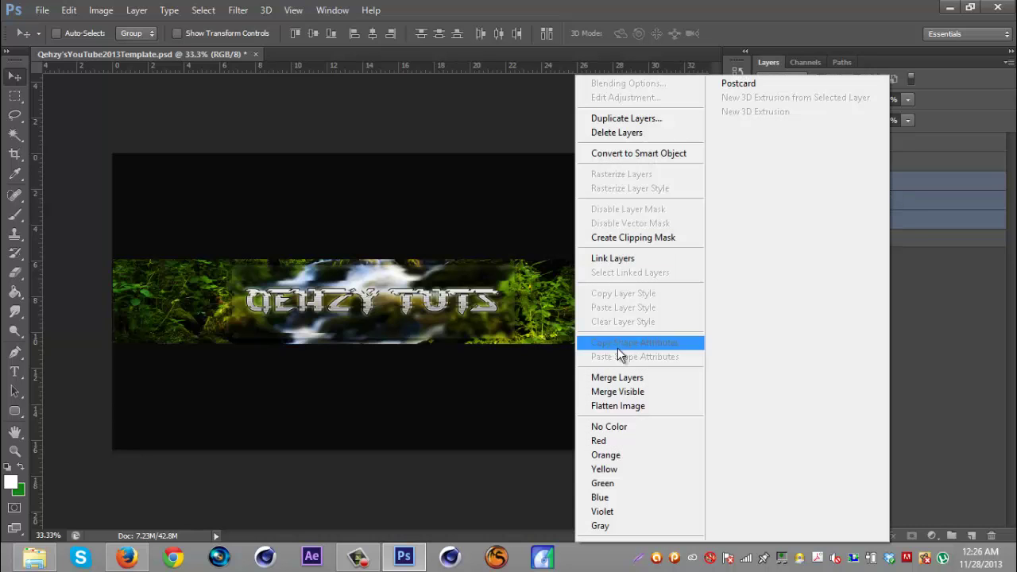
pyautogui.click(625, 378)
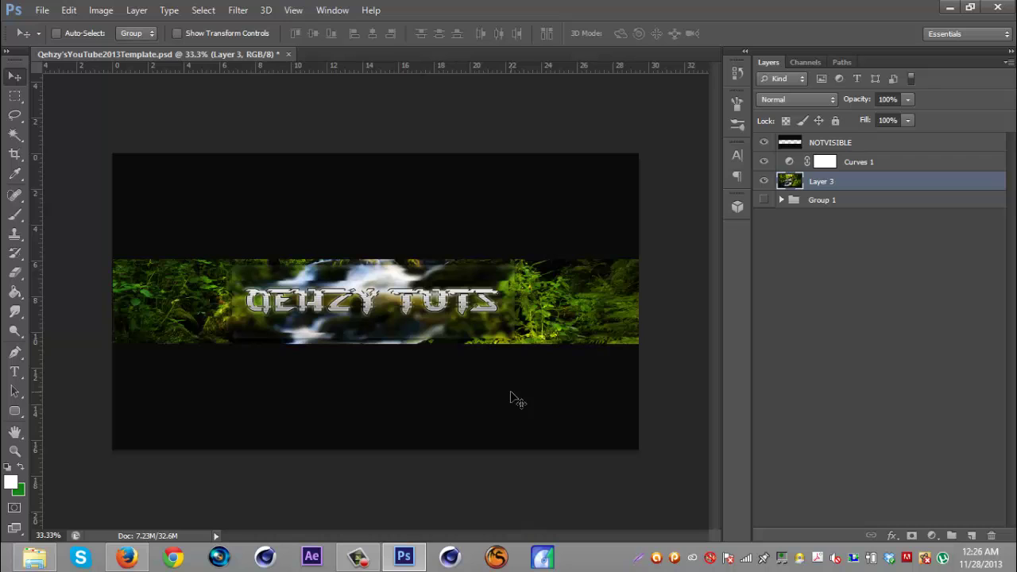
pyautogui.hotkey('ctrl', 'z')
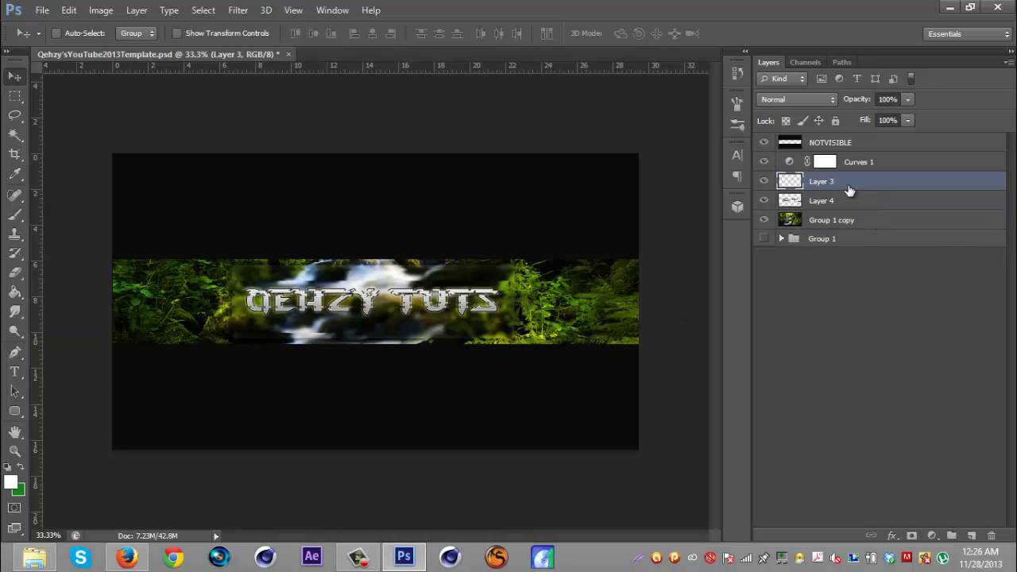
pyautogui.keyDown('shift'); pyautogui.click(847, 200); pyautogui.keyUp('shift')
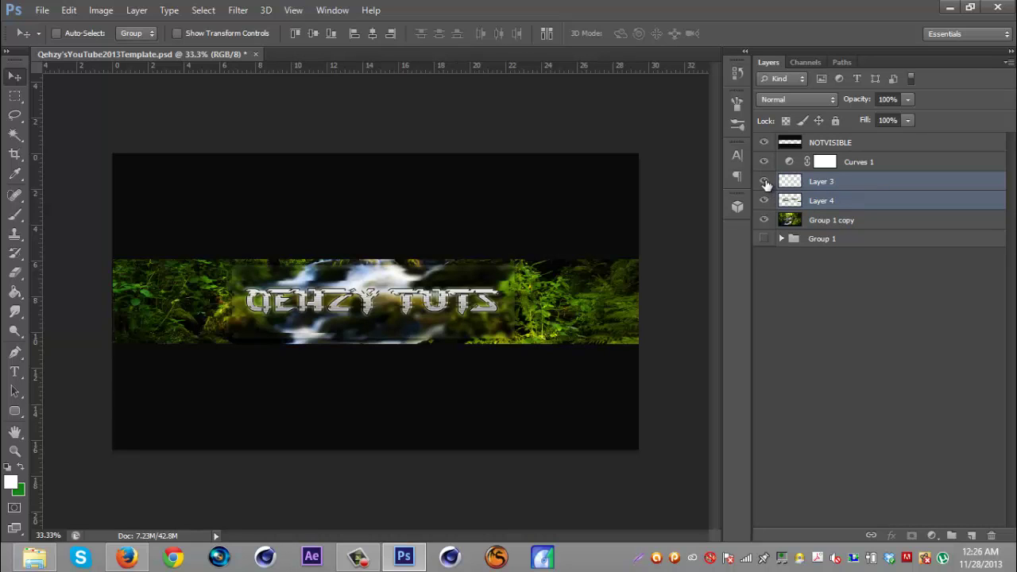
pyautogui.click(765, 182)
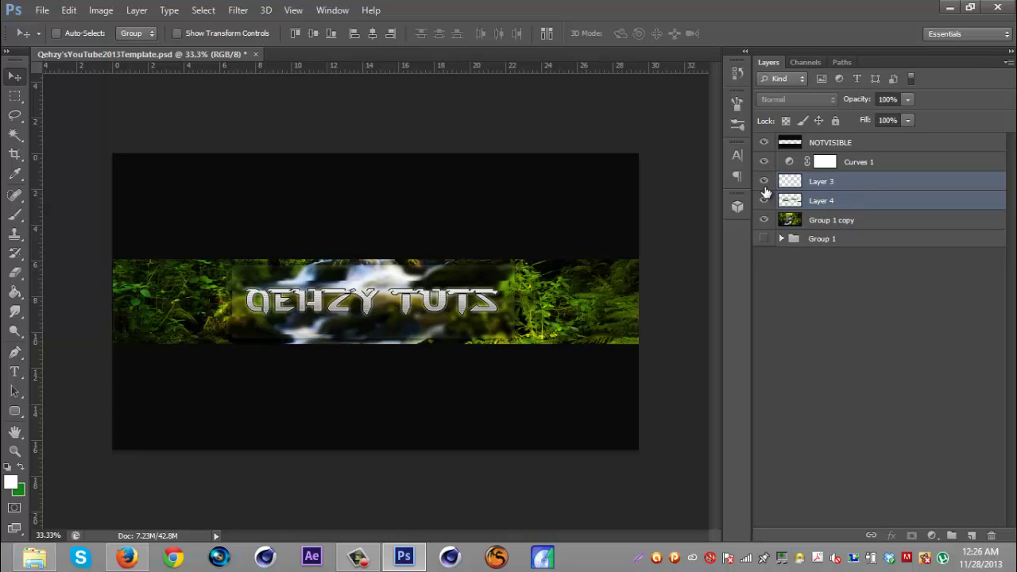
pyautogui.rightClick(866, 208)
pyautogui.click(623, 379)
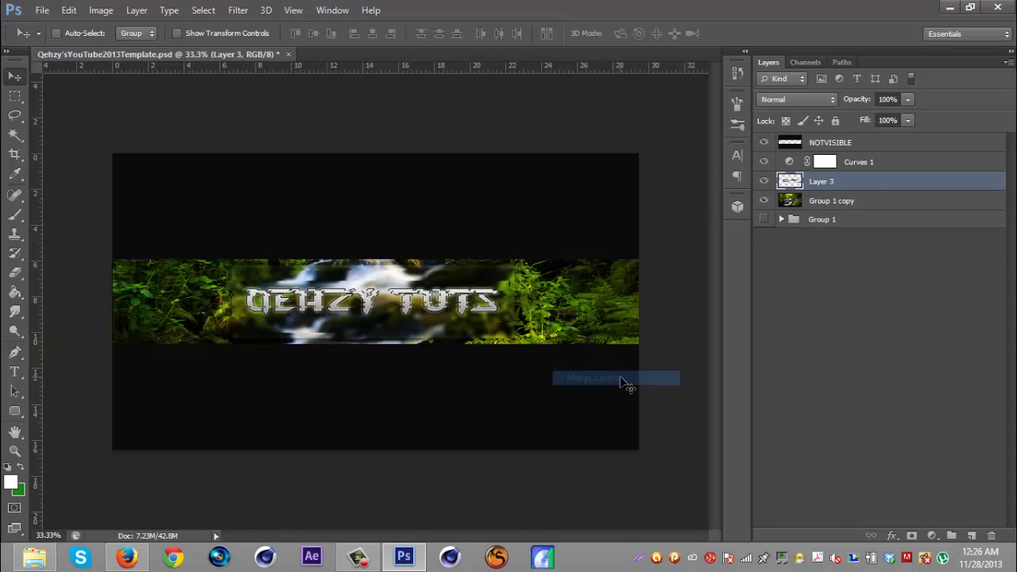
pyautogui.hotkey('ctrl', 'j')
pyautogui.hotkey('ctrl', 'j')
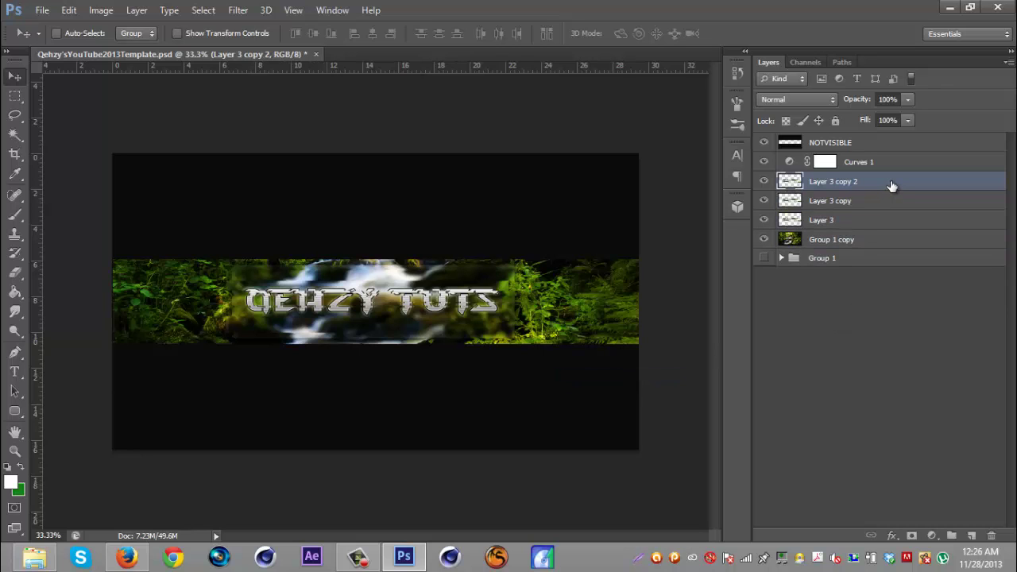
# - Turn off the G channel on Layer 3 copy 2 and the R channel on Layer 3 copy
pyautogui.doubleClick(891, 185)
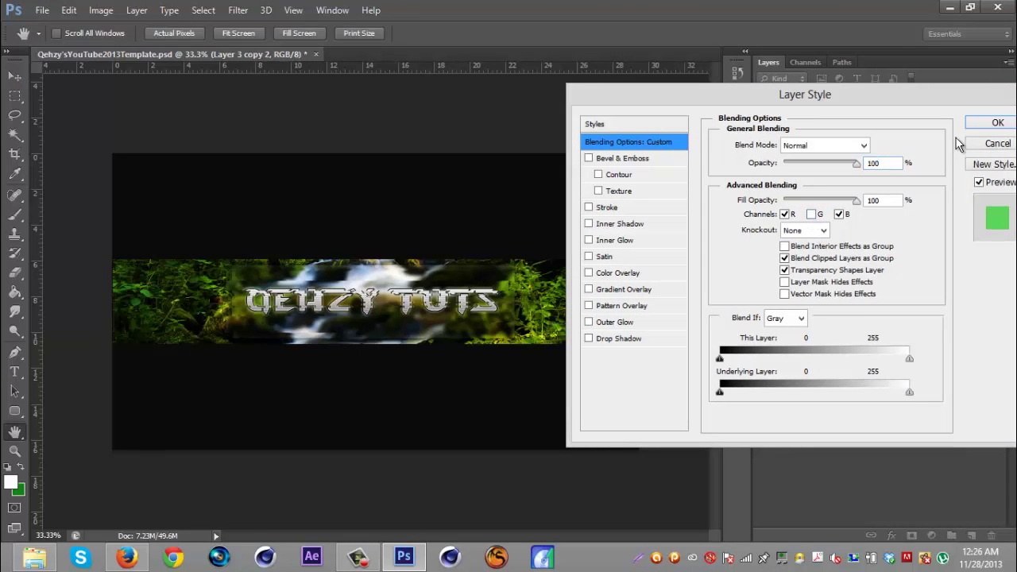
pyautogui.click(991, 124)
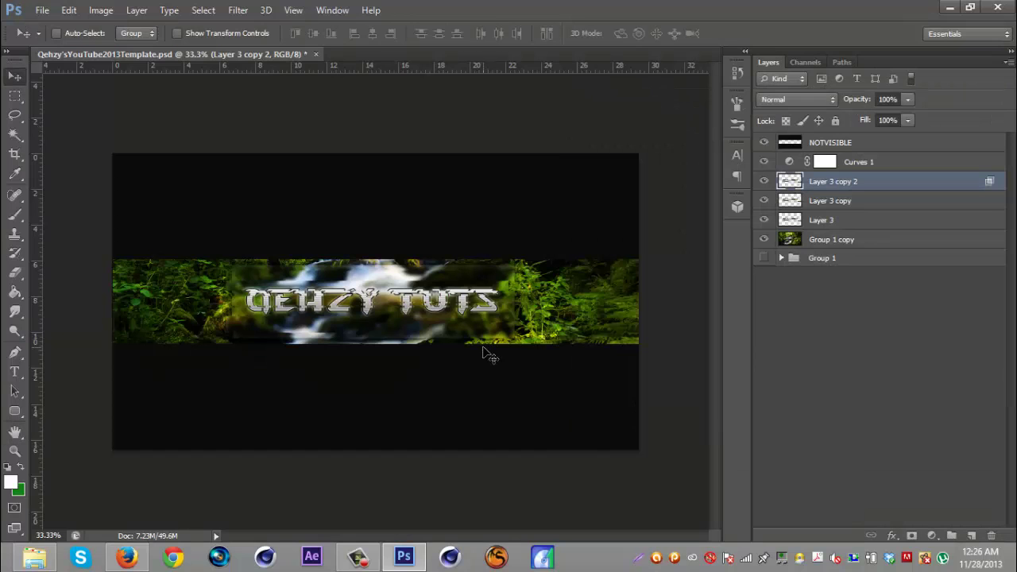
pyautogui.doubleClick(914, 201)
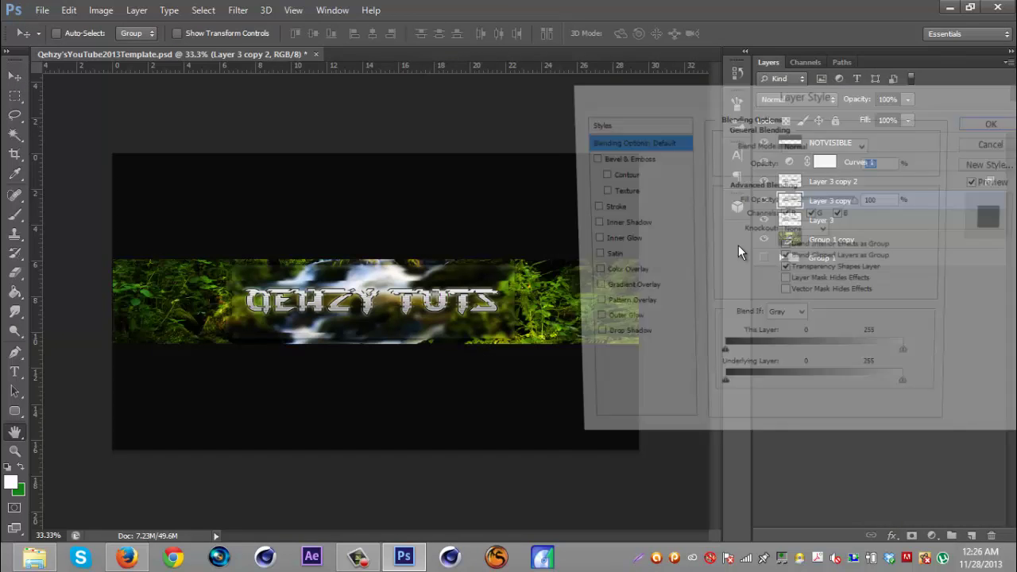
pyautogui.click(785, 215)
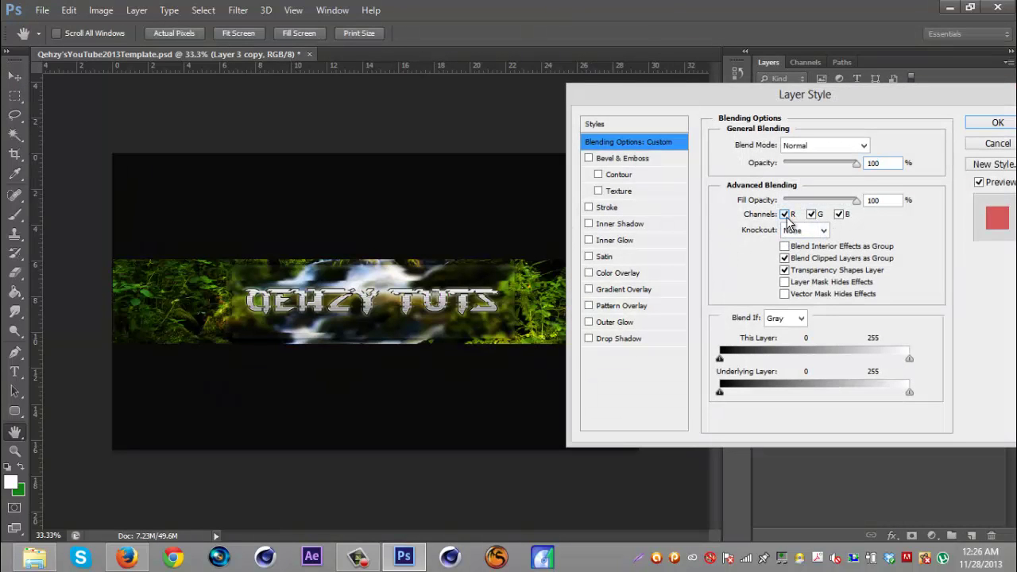
pyautogui.click(994, 123)
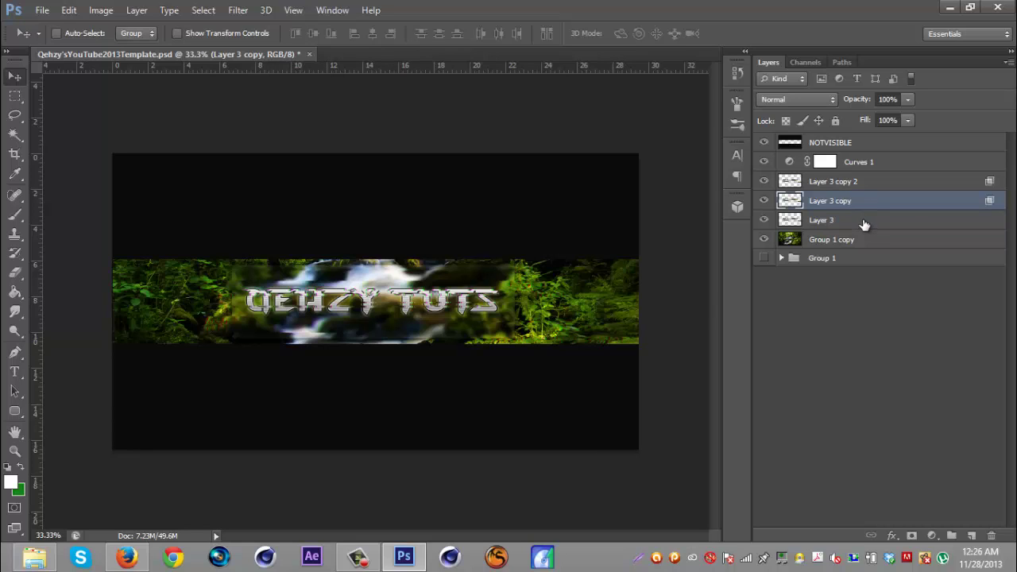
# - Duplicate Group 1 copy twice and remove the green channel from Group 1 copy 3
pyautogui.click(871, 248)
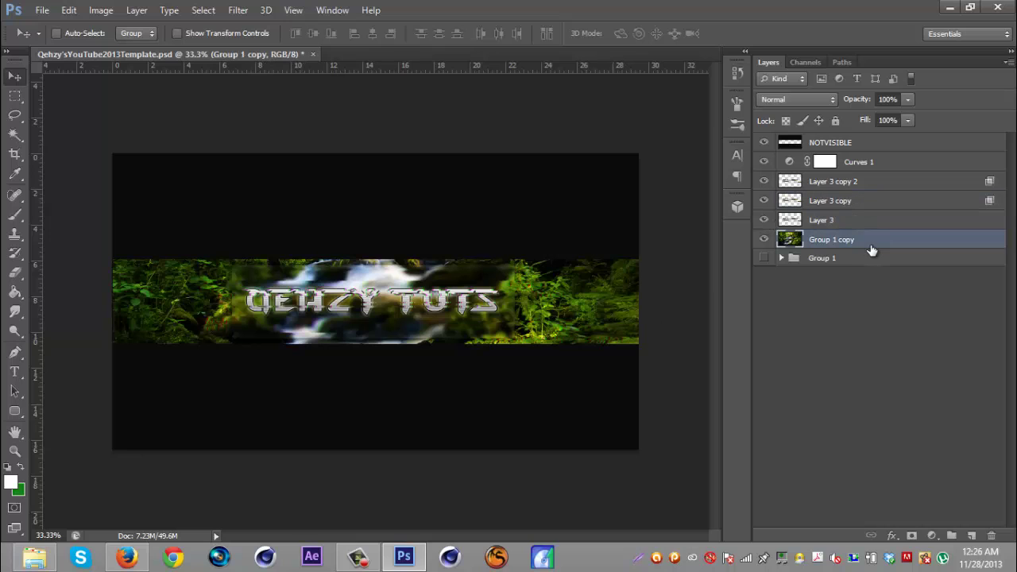
pyautogui.click(763, 239)
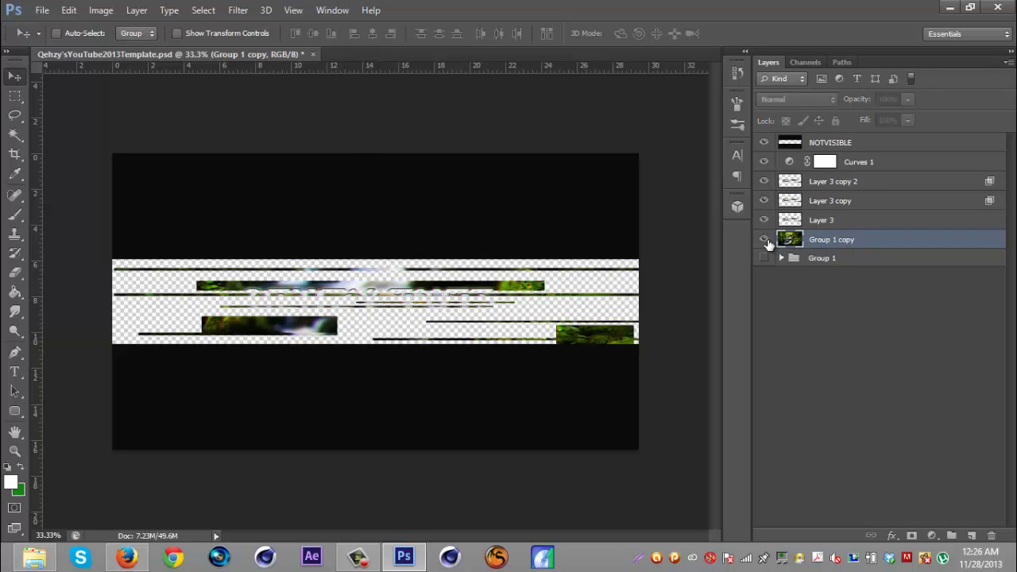
pyautogui.click(764, 239)
pyautogui.hotkey('ctrl', 'j')
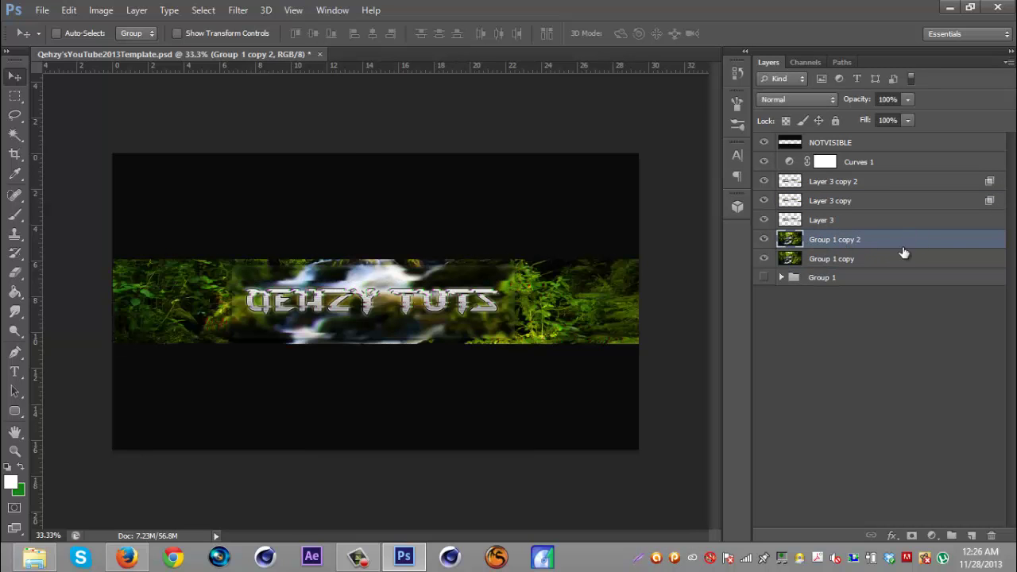
pyautogui.doubleClick(903, 247)
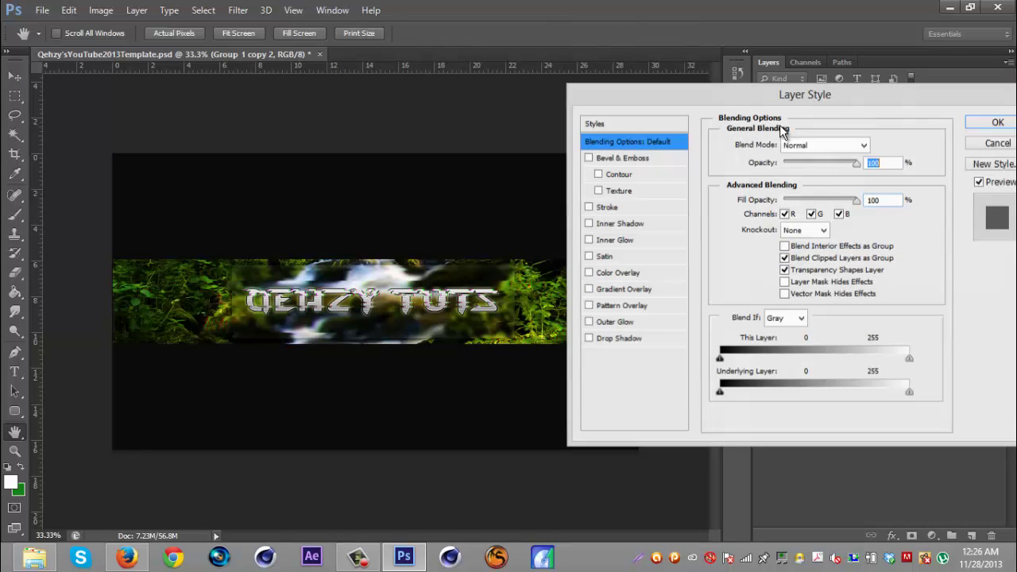
pyautogui.click(953, 145)
pyautogui.hotkey('ctrl', 'j')
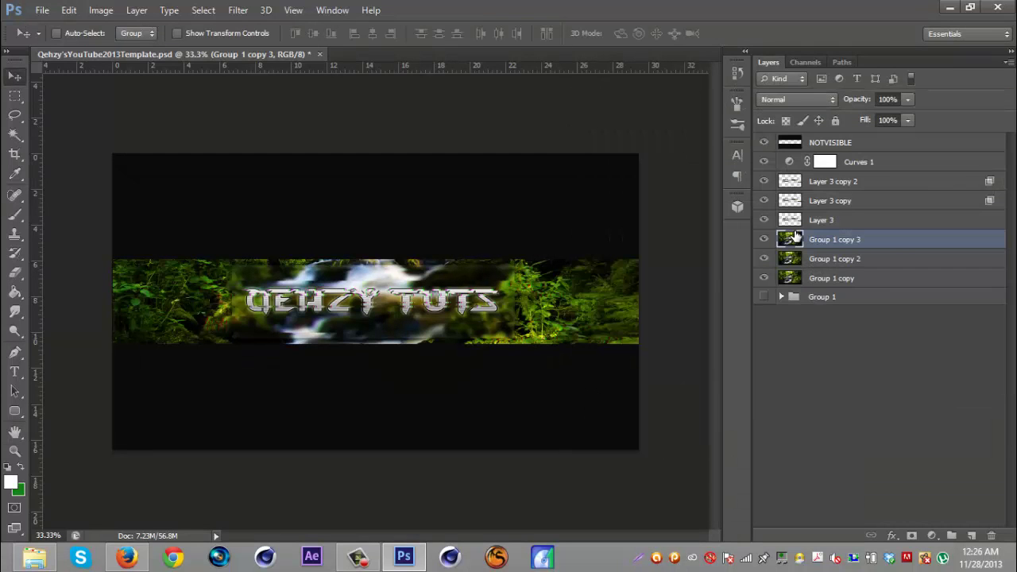
pyautogui.doubleClick(892, 242)
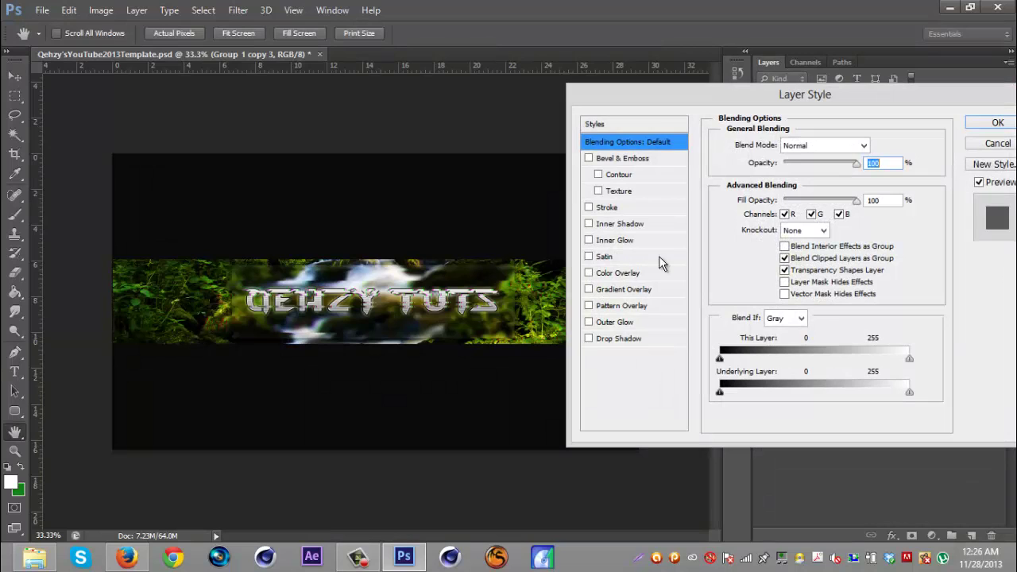
pyautogui.click(811, 214)
pyautogui.click(995, 124)
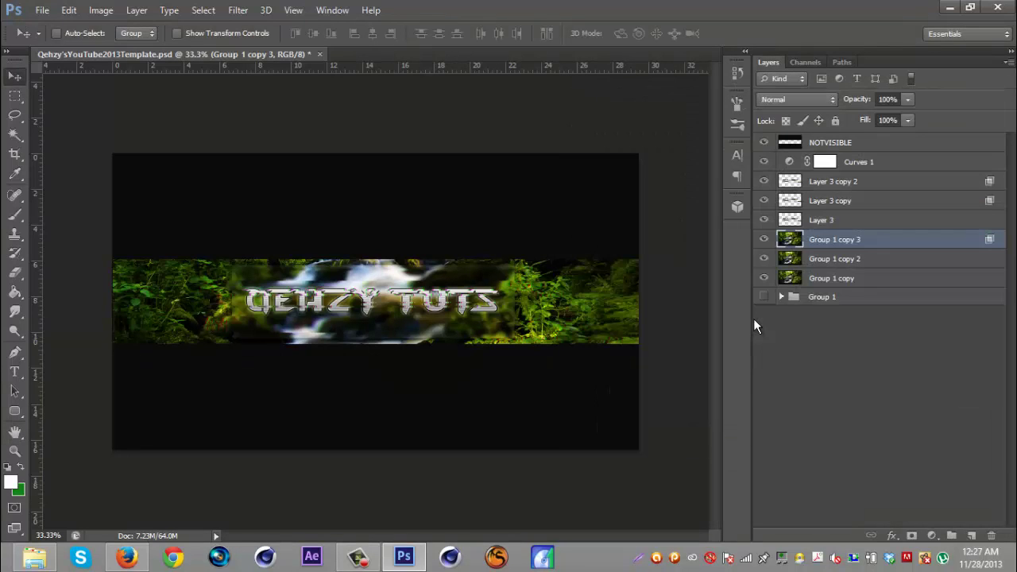
# - Remove the red channel from Group 1 copy 2, compare visibility, and select both copies
pyautogui.click(892, 262)
pyautogui.doubleClick(914, 258)
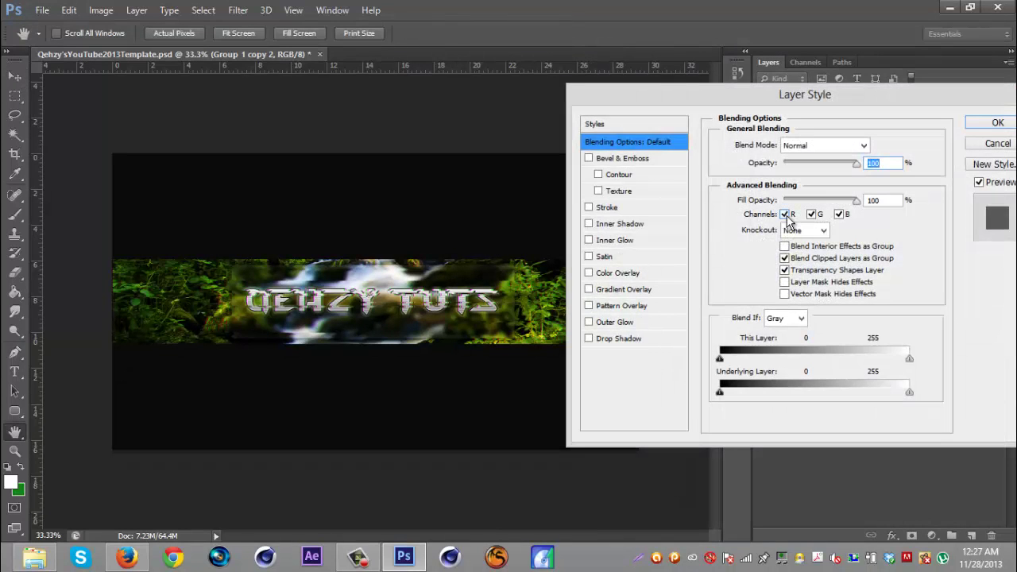
pyautogui.click(784, 214)
pyautogui.click(995, 124)
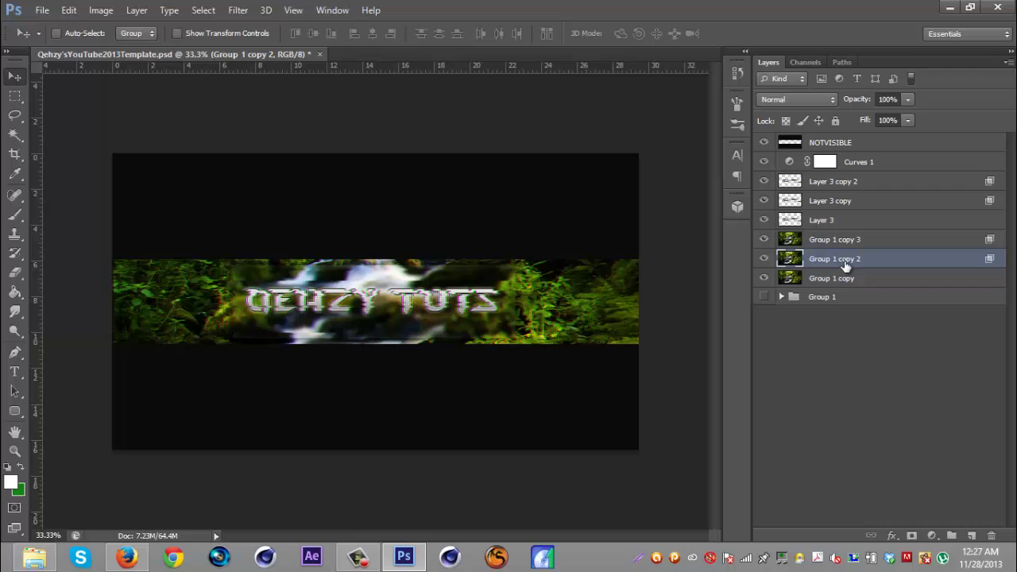
pyautogui.click(764, 259)
pyautogui.click(765, 259)
pyautogui.moveTo(764, 259)
pyautogui.mouseDown()
pyautogui.moveTo(764, 239)
pyautogui.moveTo(767, 262)
pyautogui.mouseUp()
pyautogui.keyDown('shift'); pyautogui.click(891, 245); pyautogui.keyUp('shift')
# - Merge Group 1 copy 2 into Group 1 copy 3 and erase the top layer across the banner text
pyautogui.rightClick(890, 246)
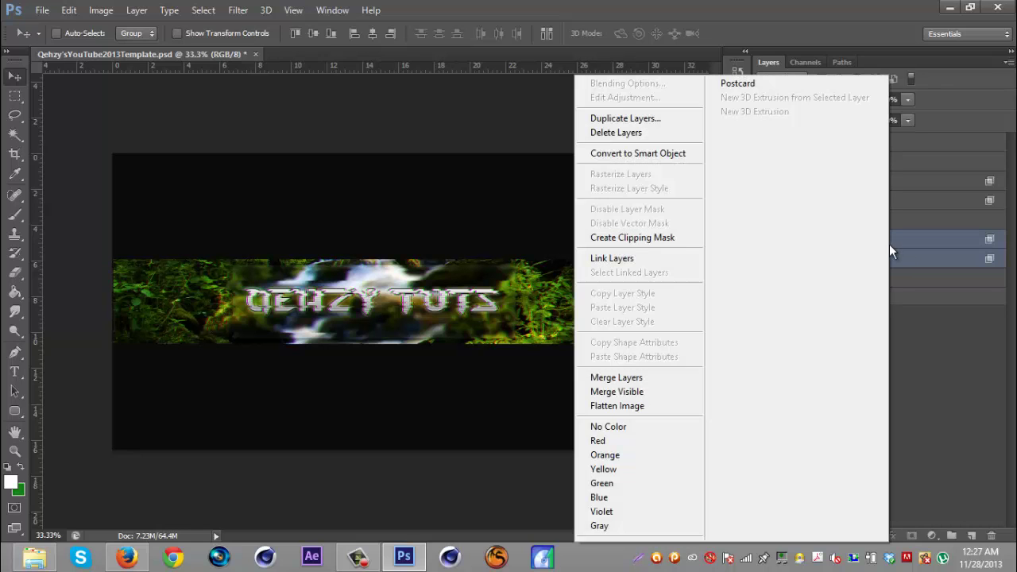
pyautogui.click(614, 378)
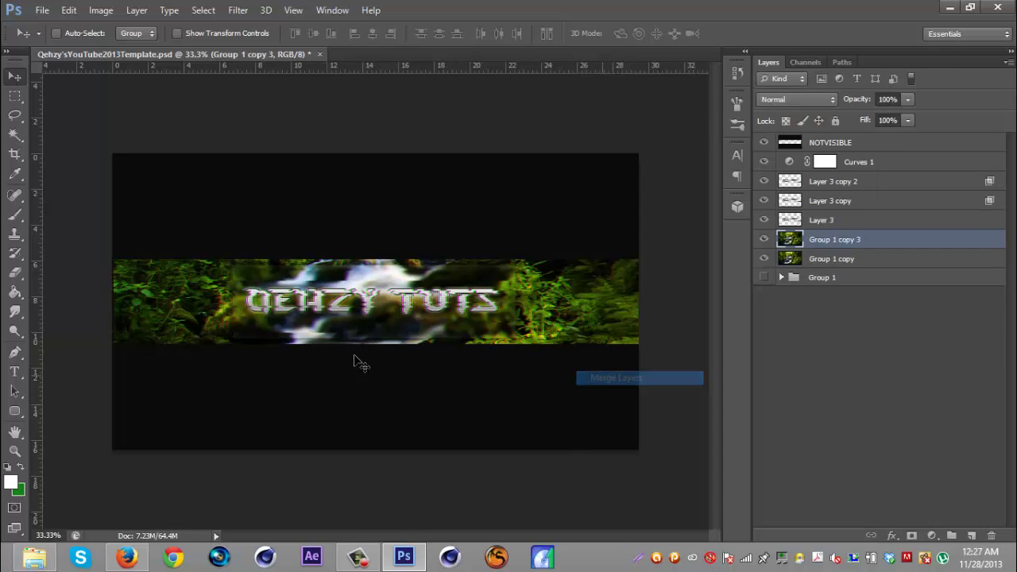
pyautogui.click(15, 272)
pyautogui.moveTo(278, 302); pyautogui.dragTo(472, 299)
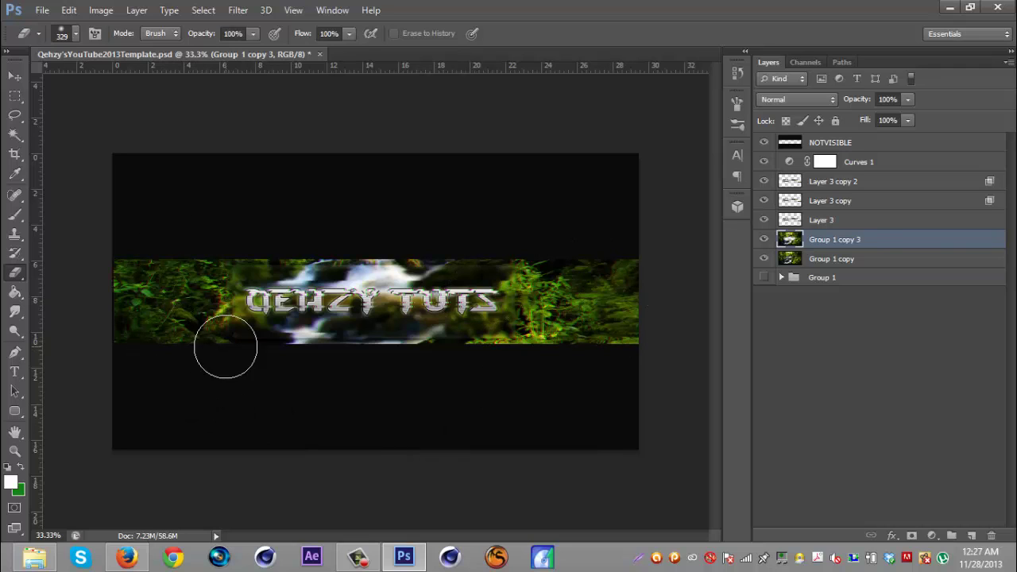
# - Select Layer 3 copy 2 through Group 1 copy and merge them into Layer 3 copy 2
pyautogui.click(894, 263)
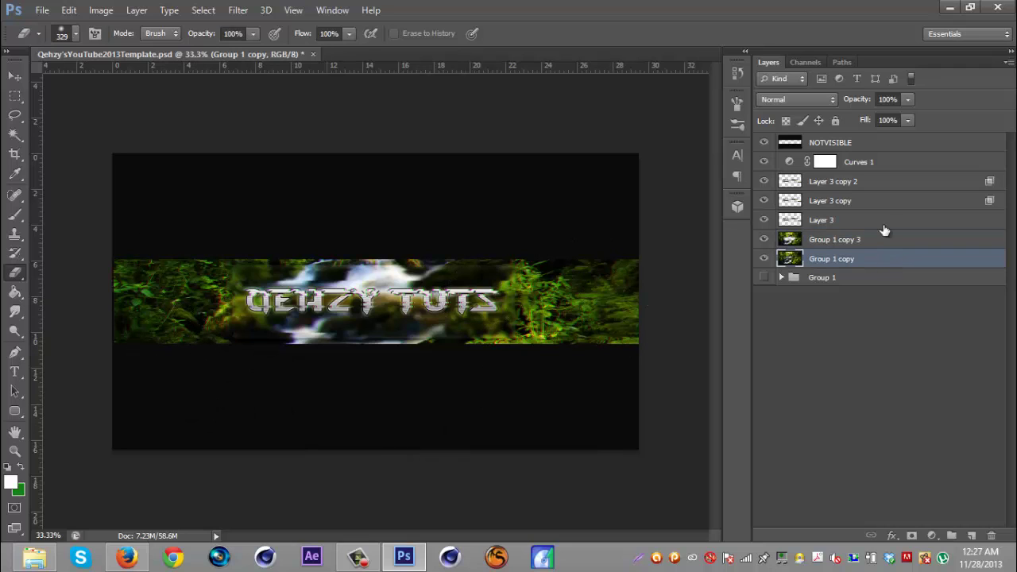
pyautogui.keyDown('shift'); pyautogui.click(884, 182); pyautogui.keyUp('shift')
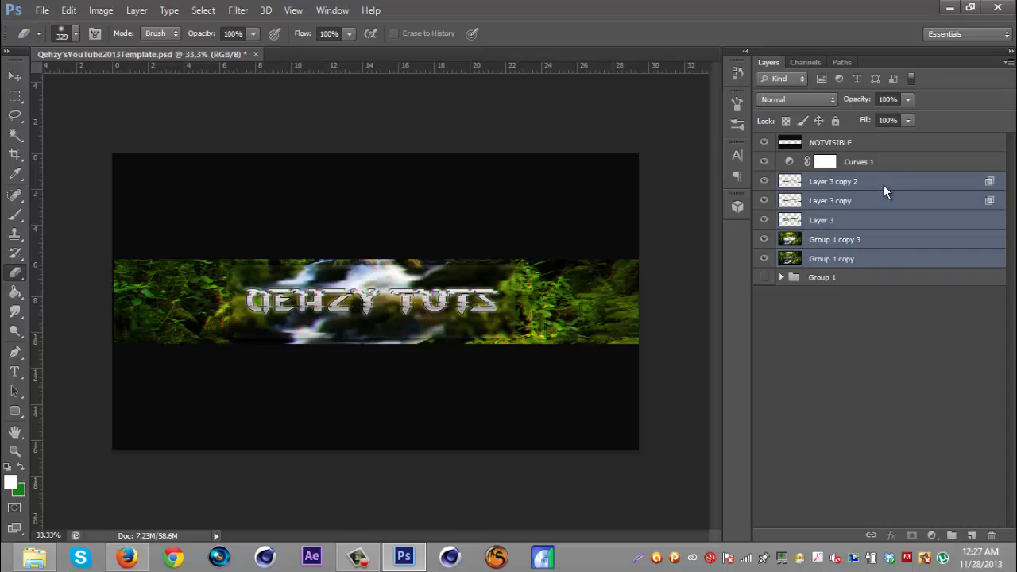
pyautogui.rightClick(883, 184)
pyautogui.click(622, 378)
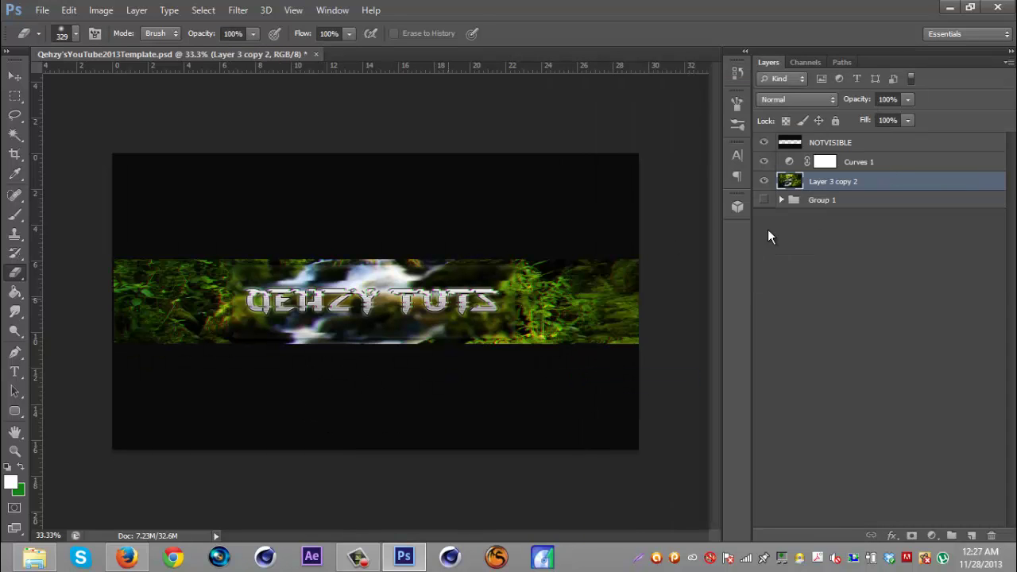
# - Lower the merged banner's saturation to -24 with Hue/Saturation
pyautogui.hotkey('ctrl', 'u')
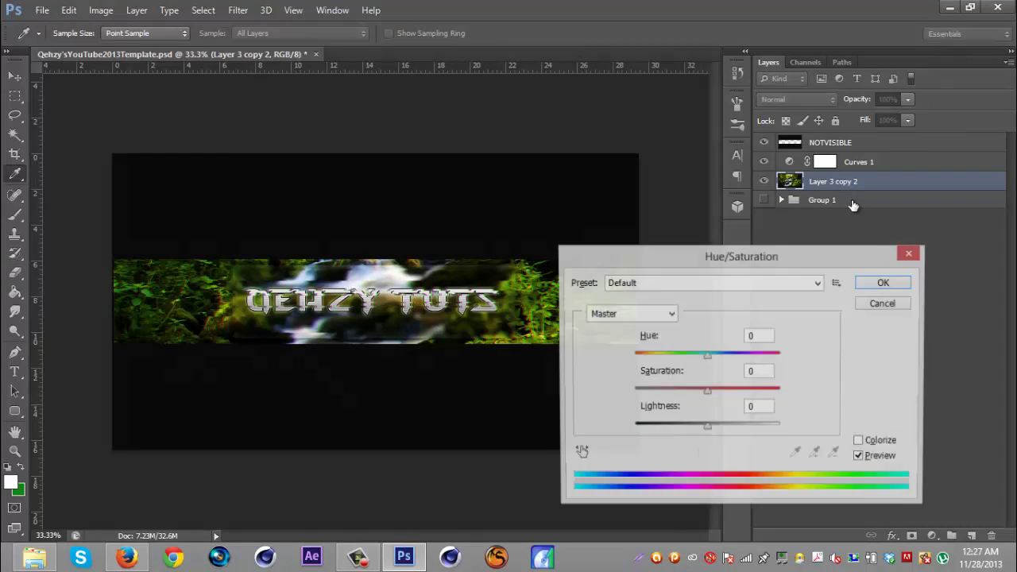
pyautogui.click(689, 390)
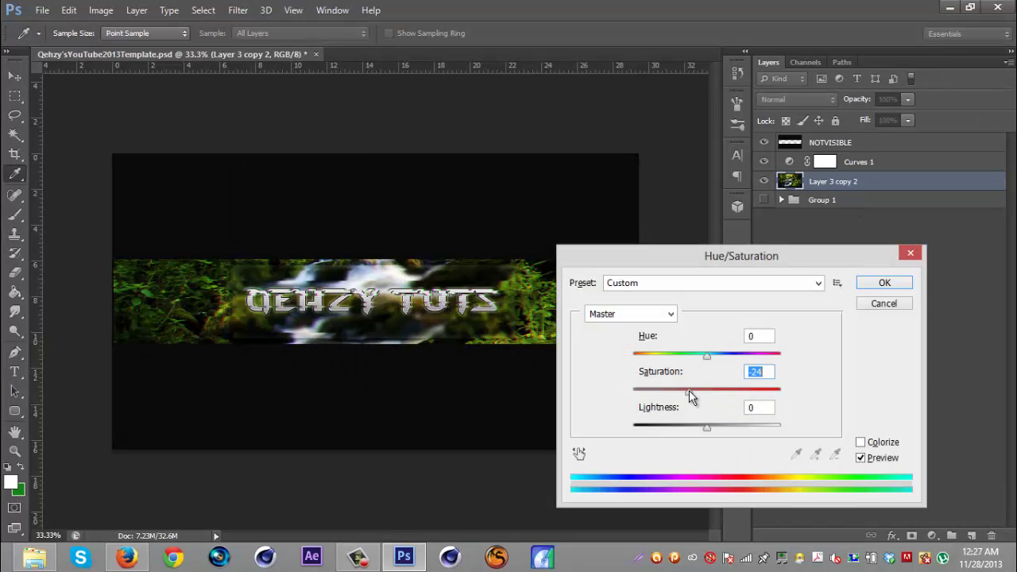
pyautogui.click(885, 283)
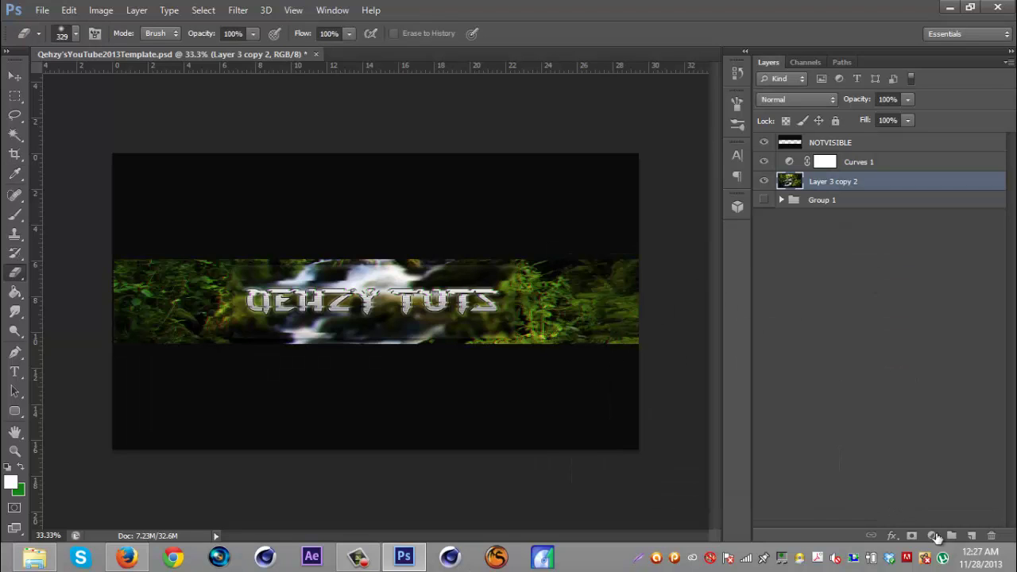
# - Add a Solid Color fill layer in sky blue
pyautogui.click(933, 535)
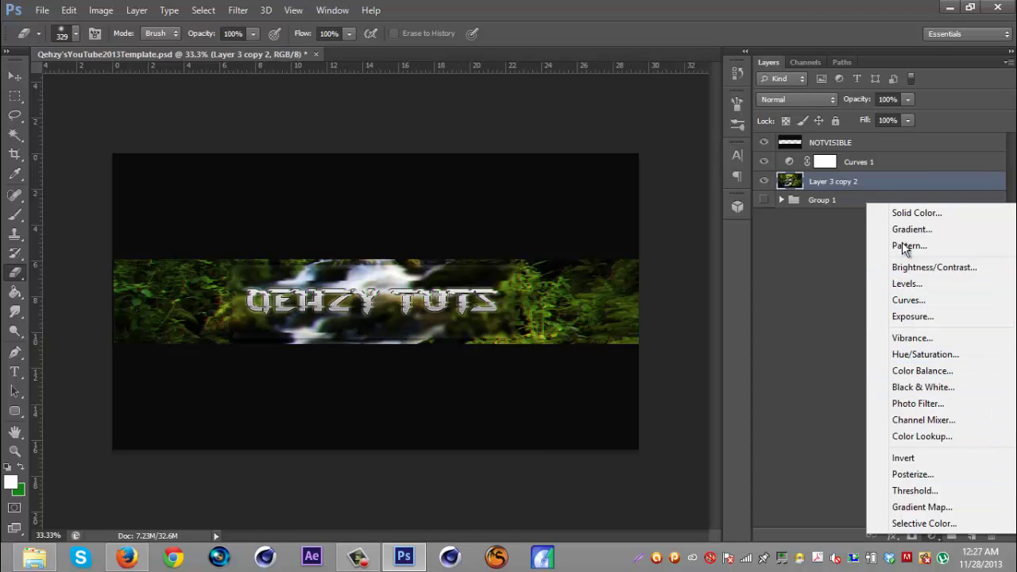
pyautogui.click(909, 214)
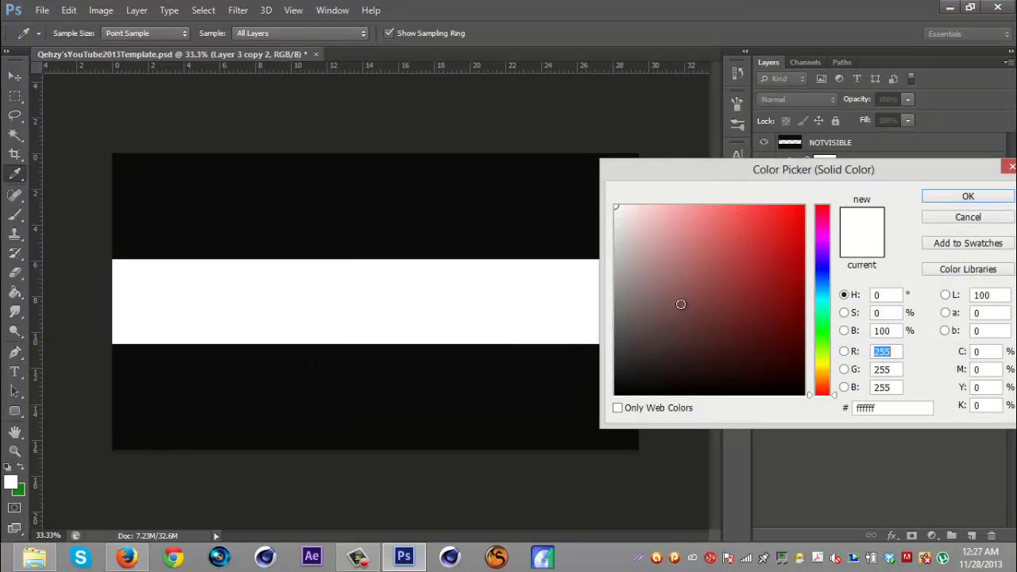
pyautogui.click(823, 298)
pyautogui.moveTo(823, 298)
pyautogui.mouseDown()
pyautogui.moveTo(815, 301)
pyautogui.moveTo(822, 288)
pyautogui.mouseUp()
pyautogui.moveTo(753, 208); pyautogui.dragTo(753, 212)
pyautogui.click(967, 199)
# - Blend the blue fill in Overlay at 46% opacity, then hide Layer 3 copy 2 to compare
pyautogui.click(803, 100)
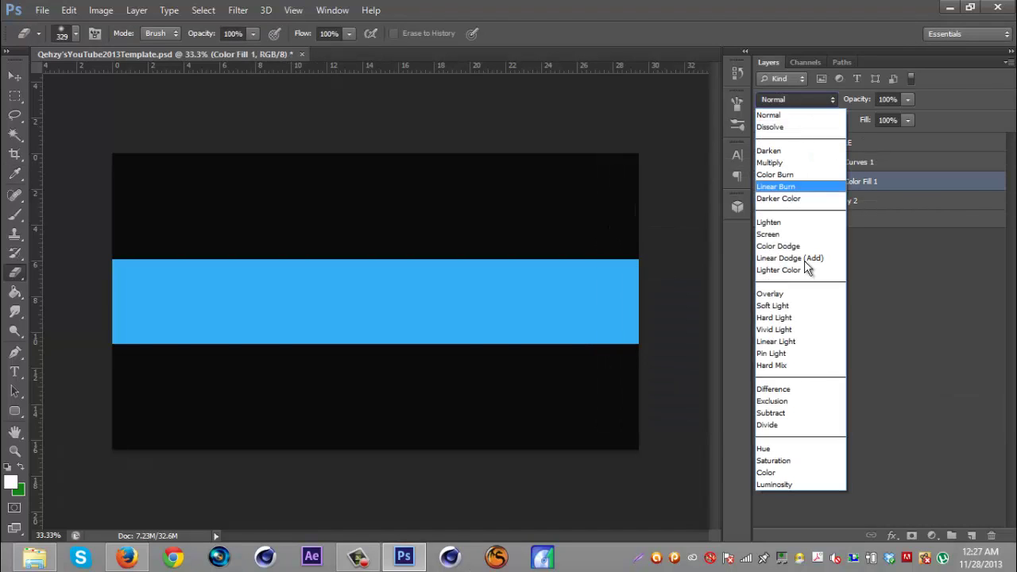
pyautogui.click(803, 295)
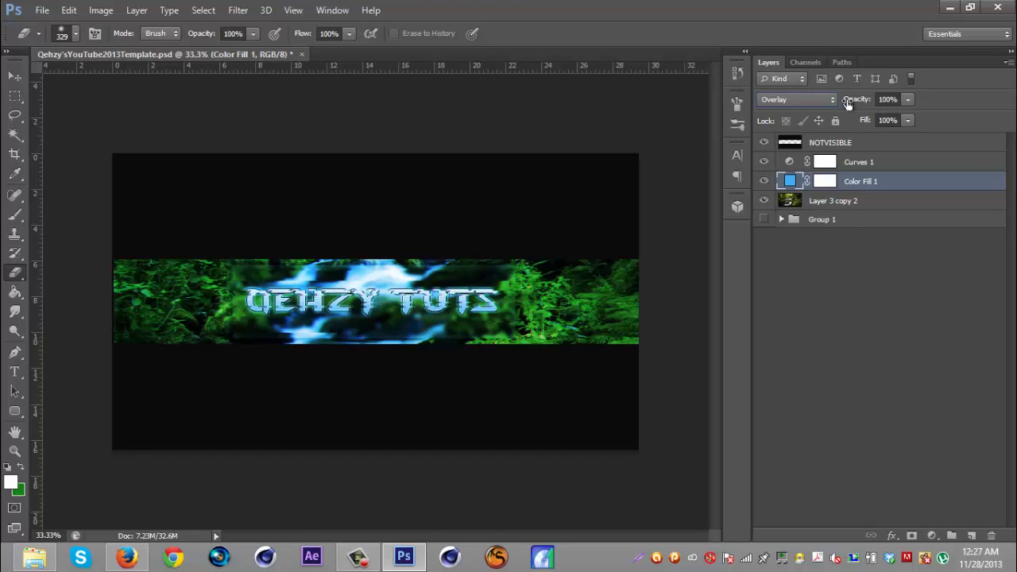
pyautogui.moveTo(869, 106); pyautogui.dragTo(818, 105)
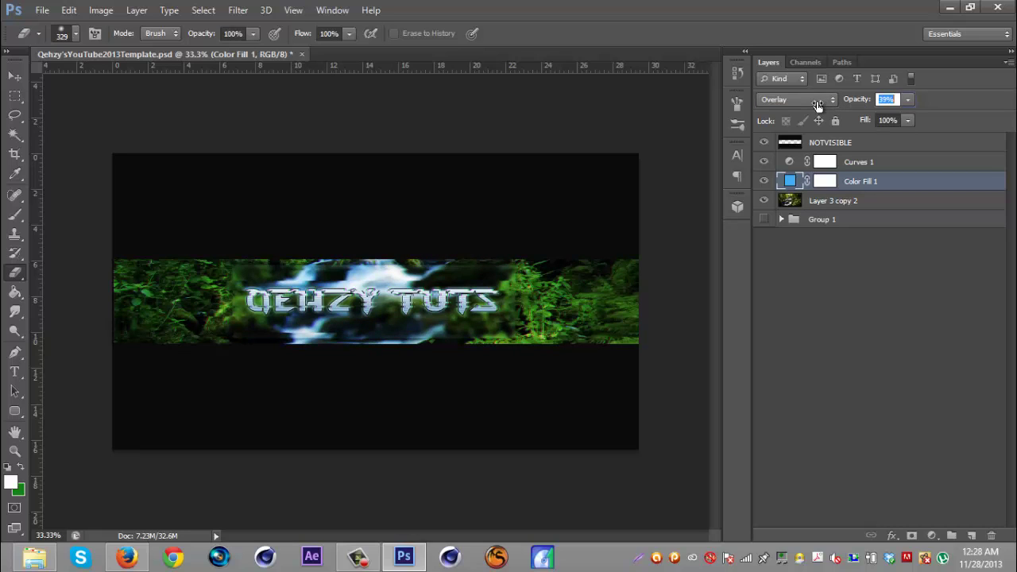
pyautogui.press('Return')
pyautogui.click(875, 201)
pyautogui.click(763, 201)
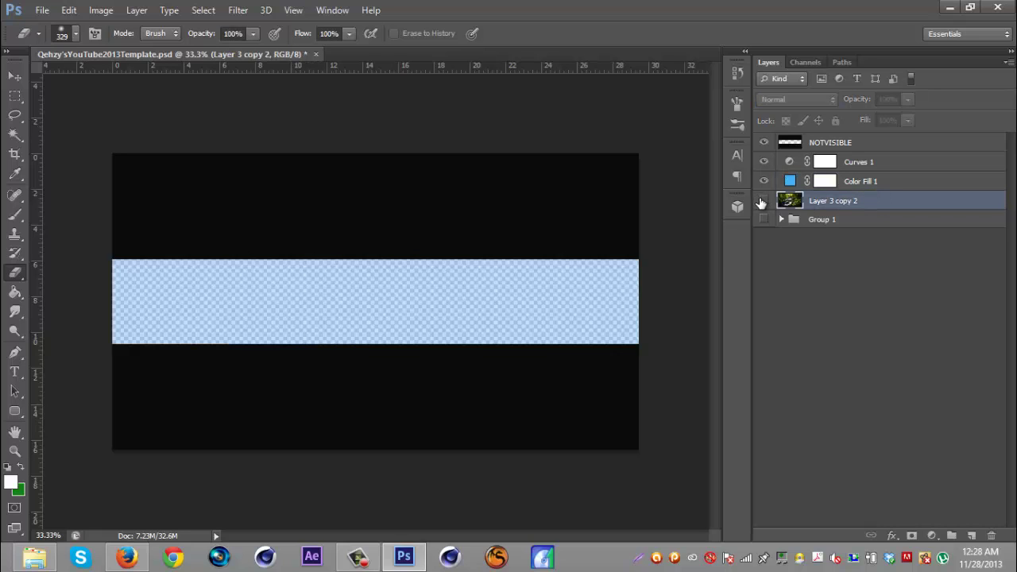
# - Show Layer 3 copy 2, duplicate it, and apply the Pixelate > Fragment filter to the copy
pyautogui.click(763, 201)
pyautogui.hotkey('ctrl', 'j')
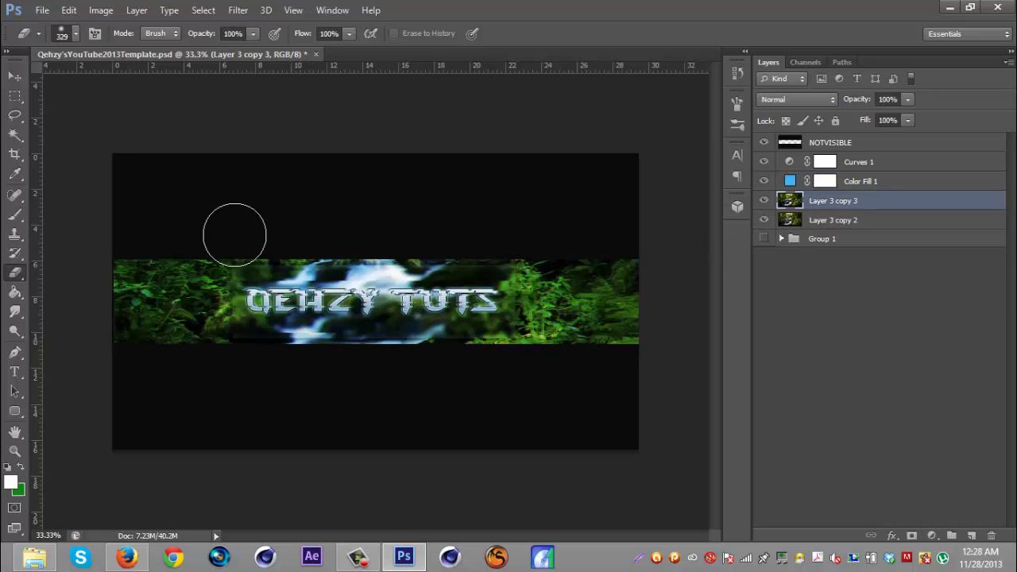
pyautogui.click(240, 11)
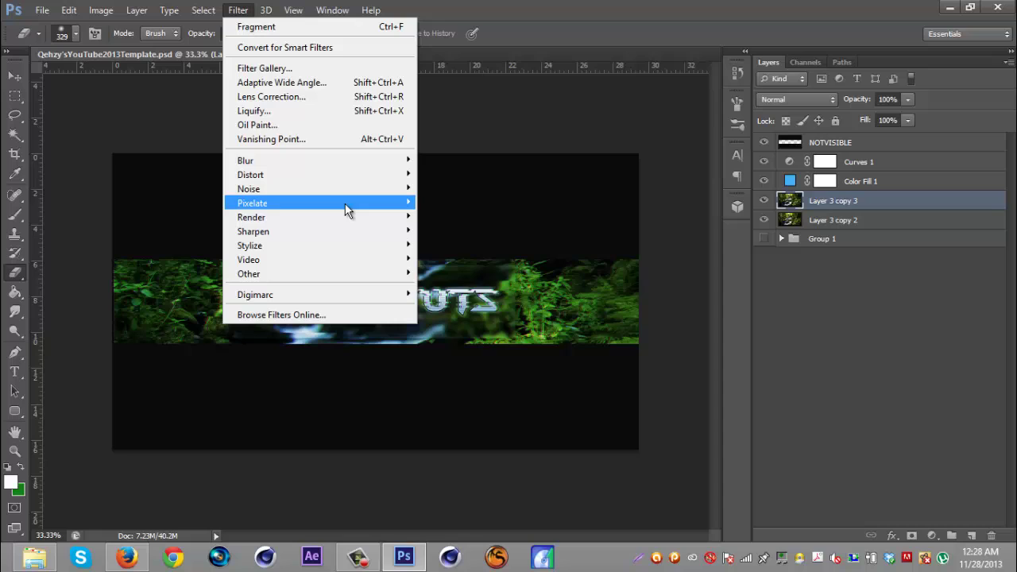
pyautogui.moveTo(347, 210)
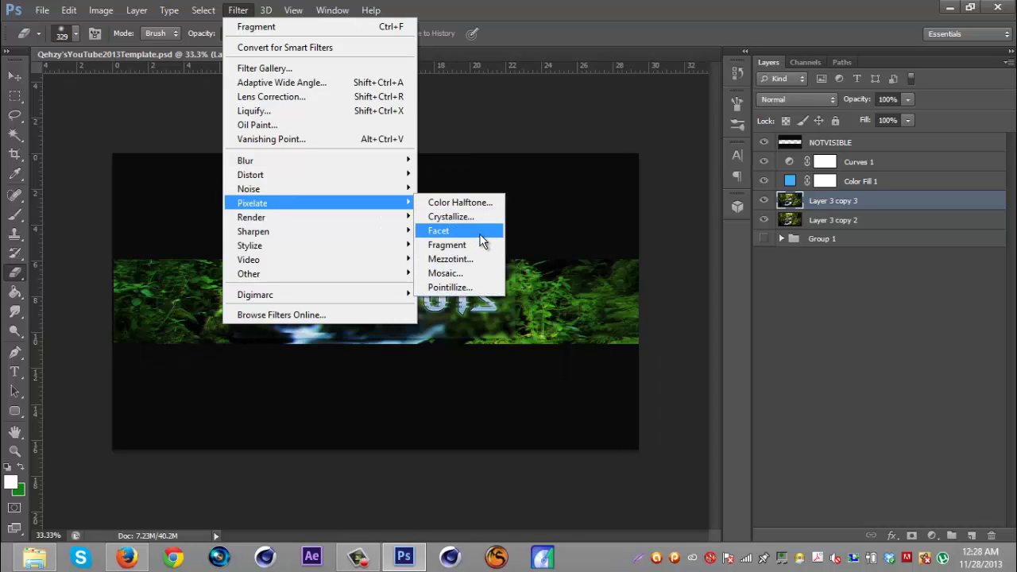
pyautogui.click(481, 245)
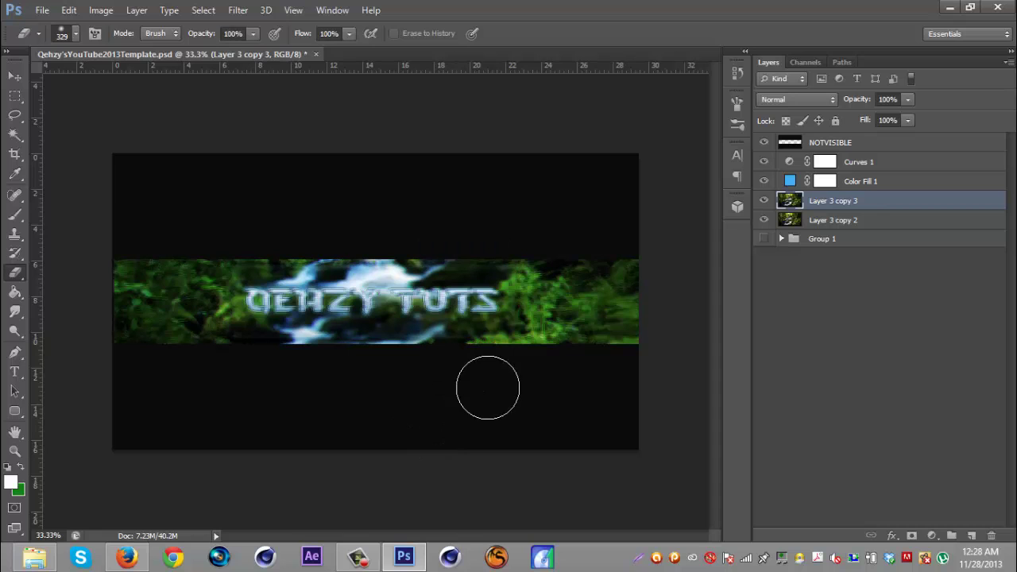
# - Erase the Fragment glitch over the text, right side and top-left edge, then hide Layer 3 copy 3
pyautogui.moveTo(256, 300)
pyautogui.mouseDown()
pyautogui.moveTo(314, 312)
pyautogui.moveTo(251, 298)
pyautogui.moveTo(414, 297)
pyautogui.moveTo(492, 306)
pyautogui.mouseUp()
pyautogui.moveTo(562, 307); pyautogui.dragTo(577, 297)
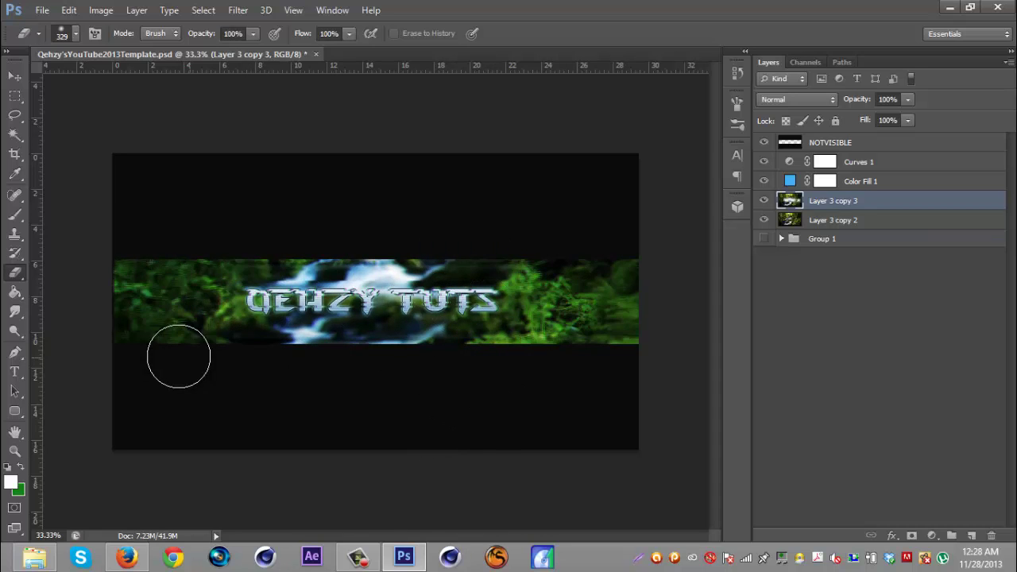
pyautogui.moveTo(178, 355)
pyautogui.mouseDown()
pyautogui.moveTo(172, 313)
pyautogui.moveTo(162, 308)
pyautogui.mouseUp()
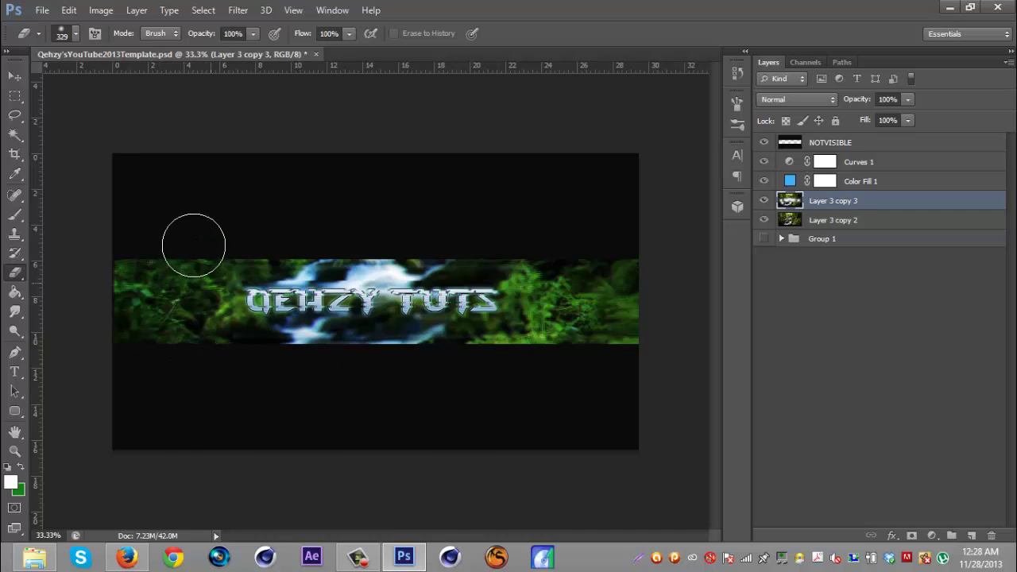
pyautogui.moveTo(195, 236); pyautogui.dragTo(204, 238)
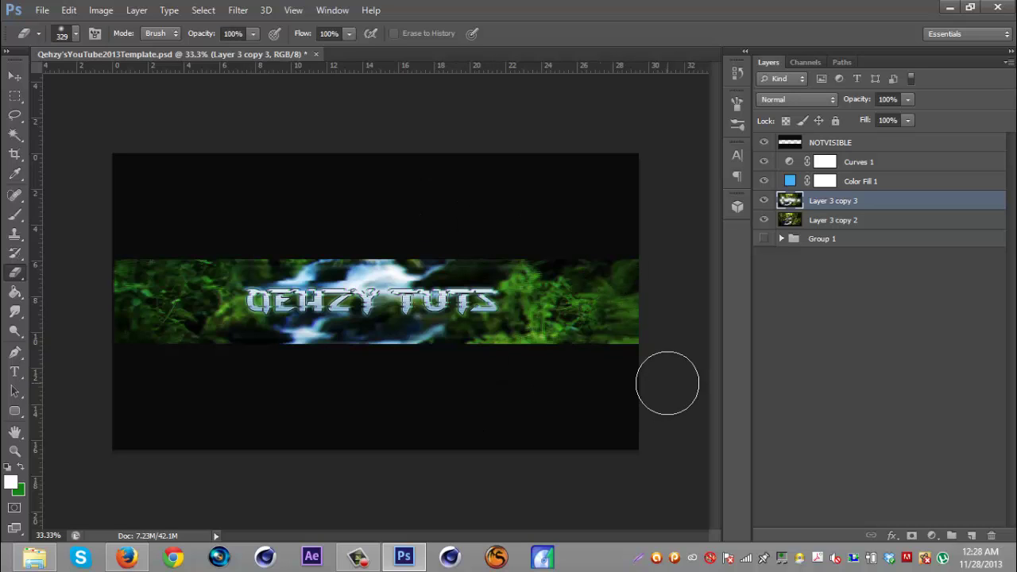
pyautogui.click(764, 200)
# - Duplicate Layer 3 copy 2 and preview Pointillize on the copy without applying it
pyautogui.click(916, 222)
pyautogui.hotkey('ctrl', 'j')
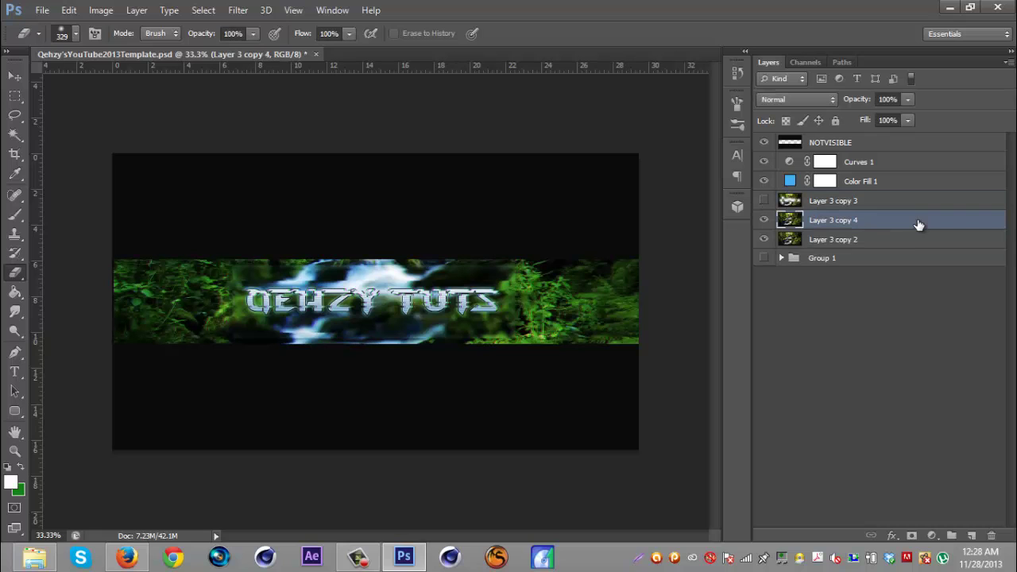
pyautogui.click(238, 10)
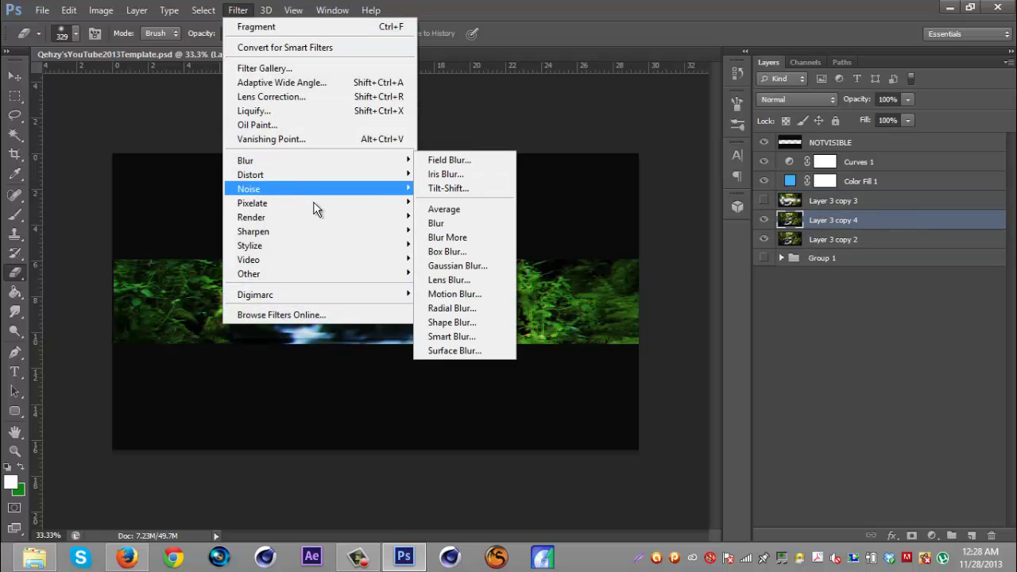
pyautogui.moveTo(341, 203)
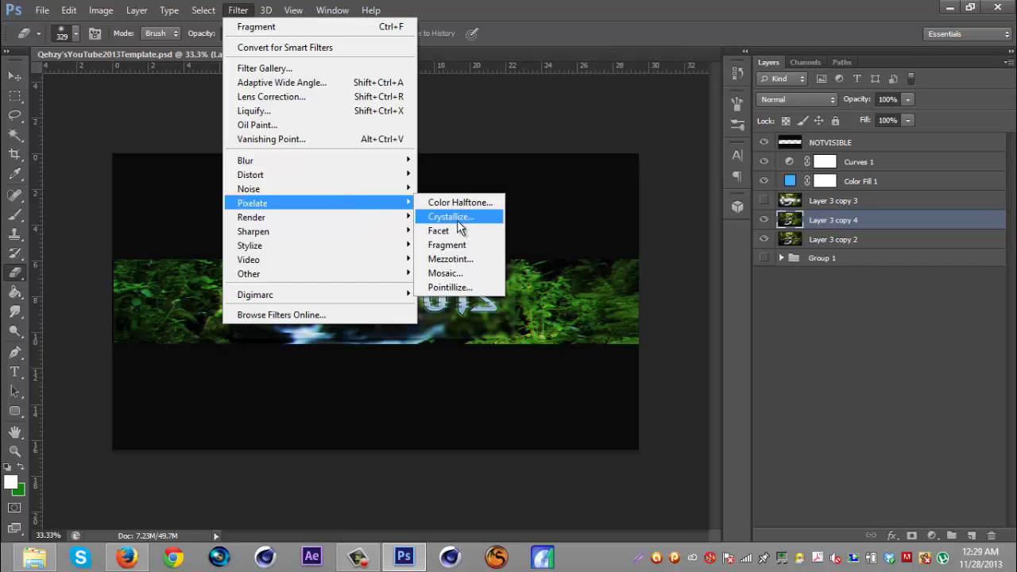
pyautogui.click(458, 285)
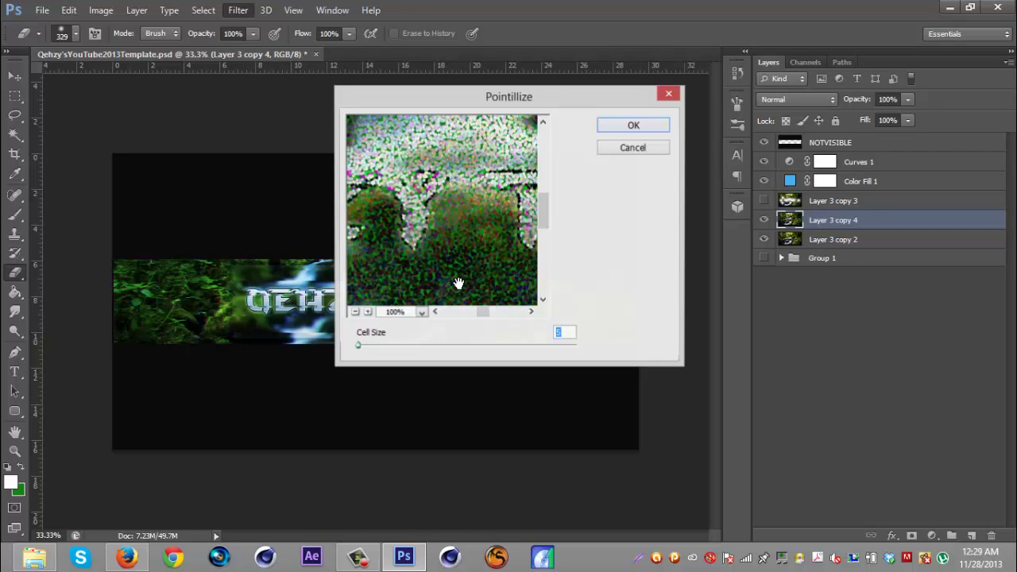
pyautogui.click(633, 148)
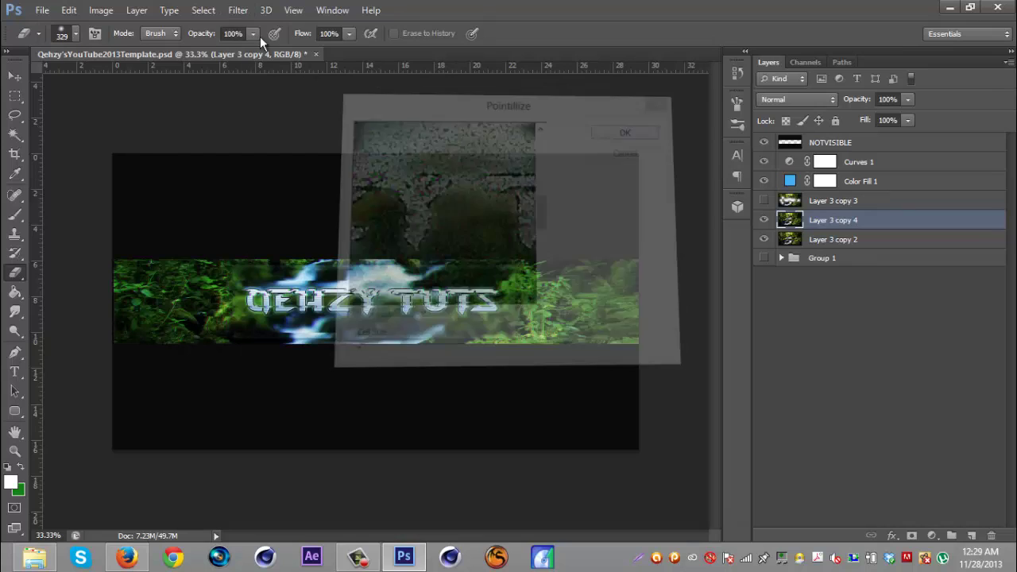
# - Preview Crystallize without applying it, then apply the Facet filter to the copy
pyautogui.click(236, 11)
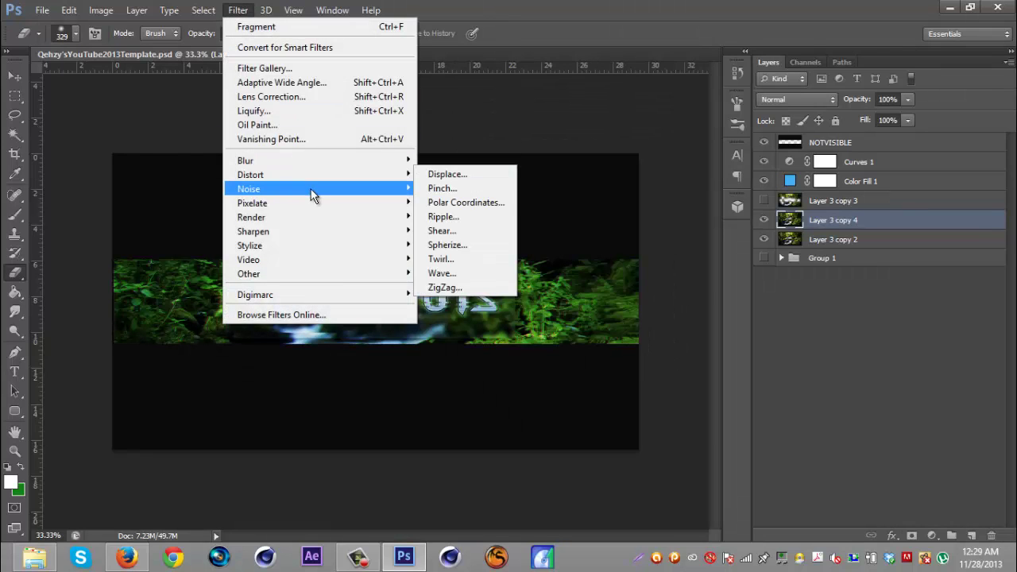
pyautogui.moveTo(363, 204)
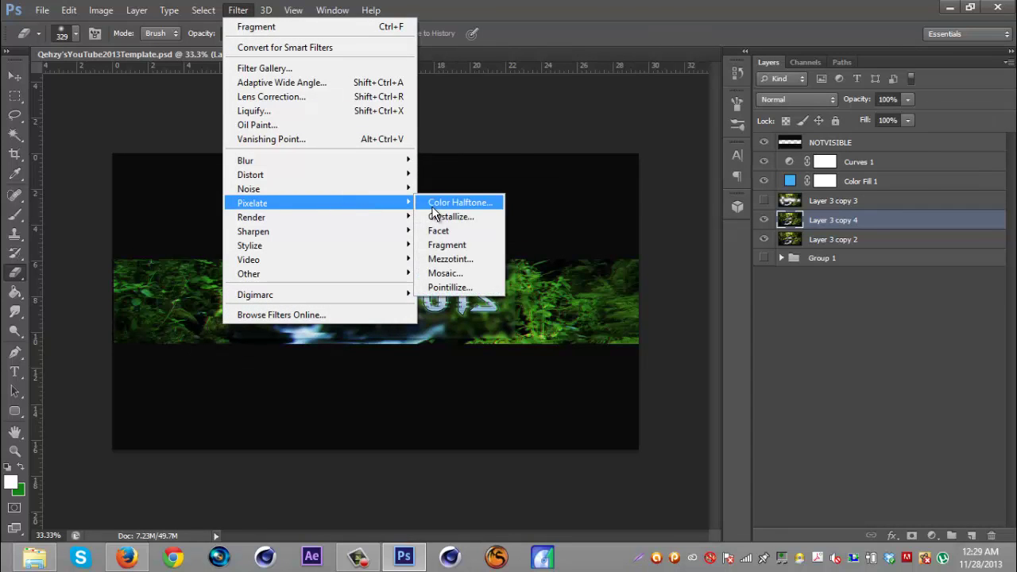
pyautogui.click(457, 215)
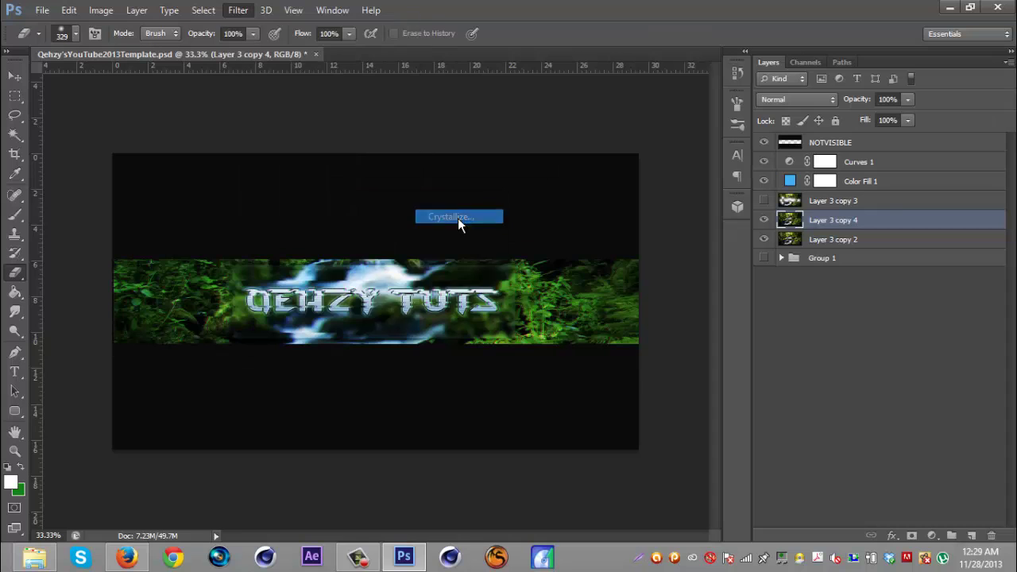
pyautogui.click(654, 160)
pyautogui.click(238, 11)
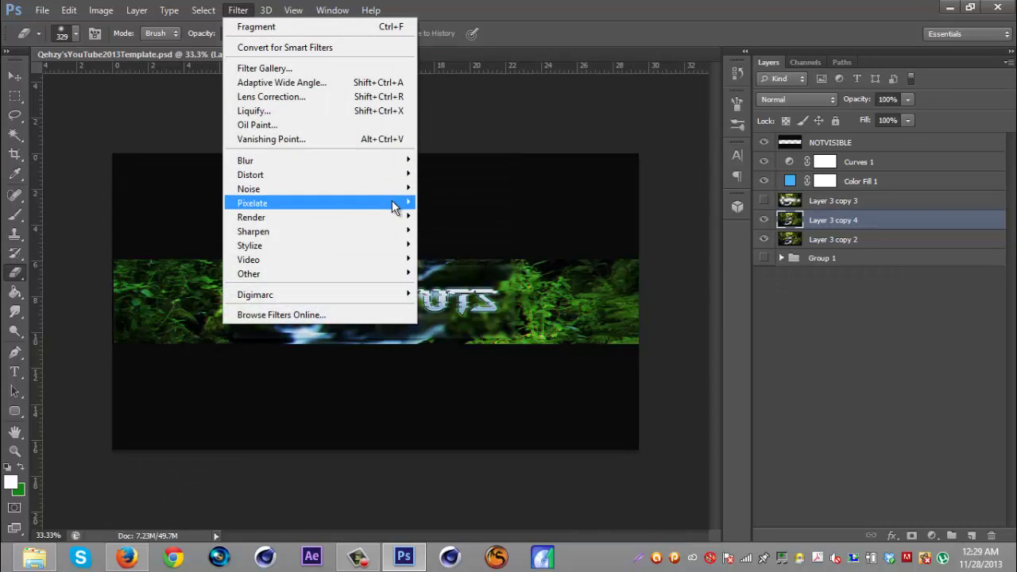
pyautogui.moveTo(394, 202)
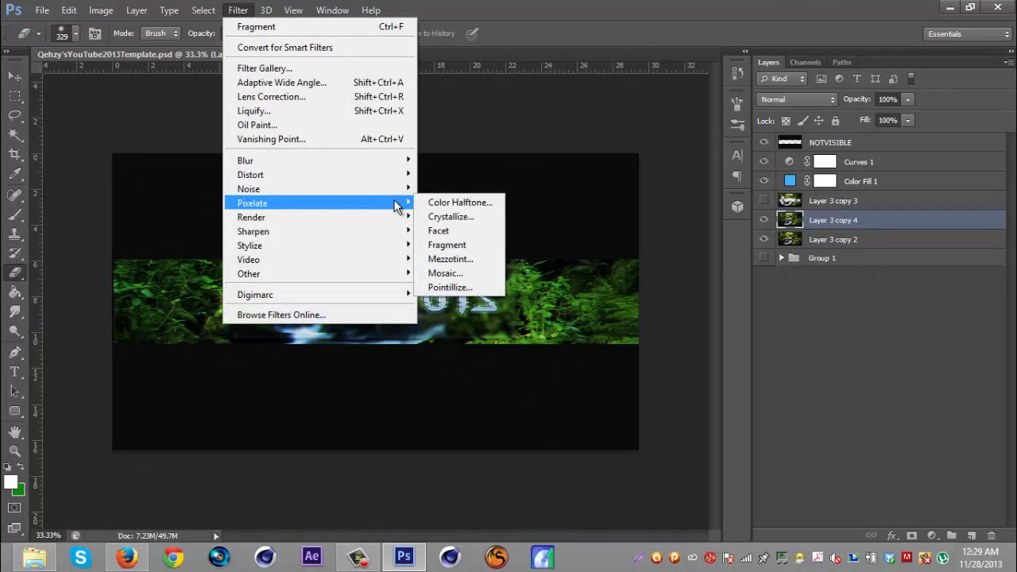
pyautogui.click(477, 236)
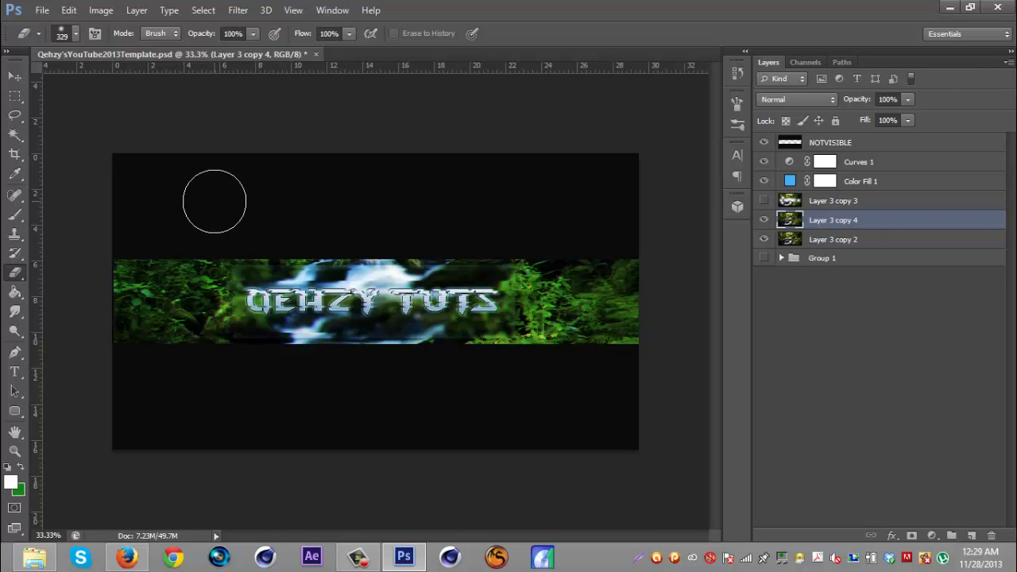
# - Preview Color Halftone without applying it, then open the Mosaic filter at cell size 26
pyautogui.click(237, 9)
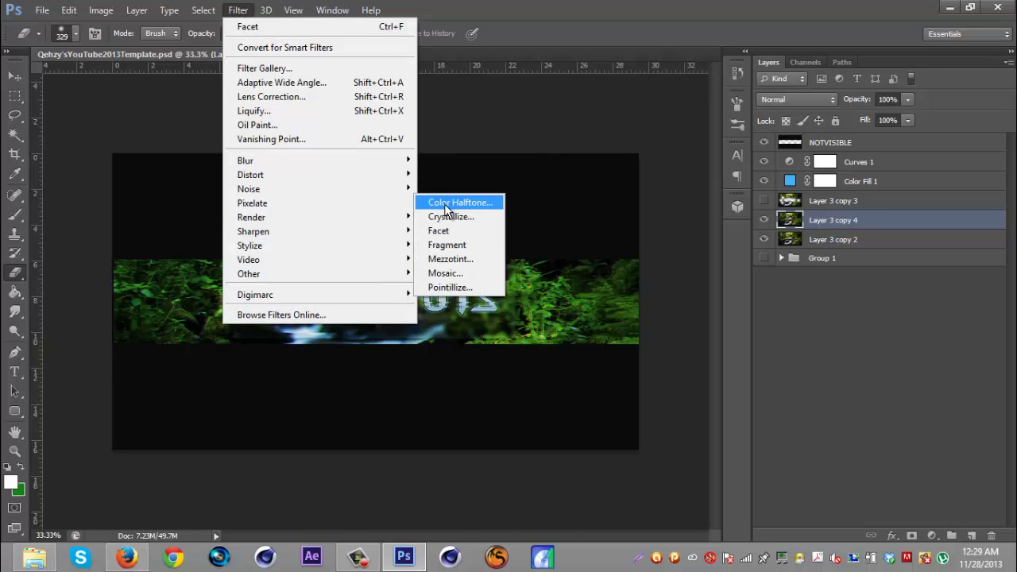
pyautogui.click(449, 203)
pyautogui.click(572, 186)
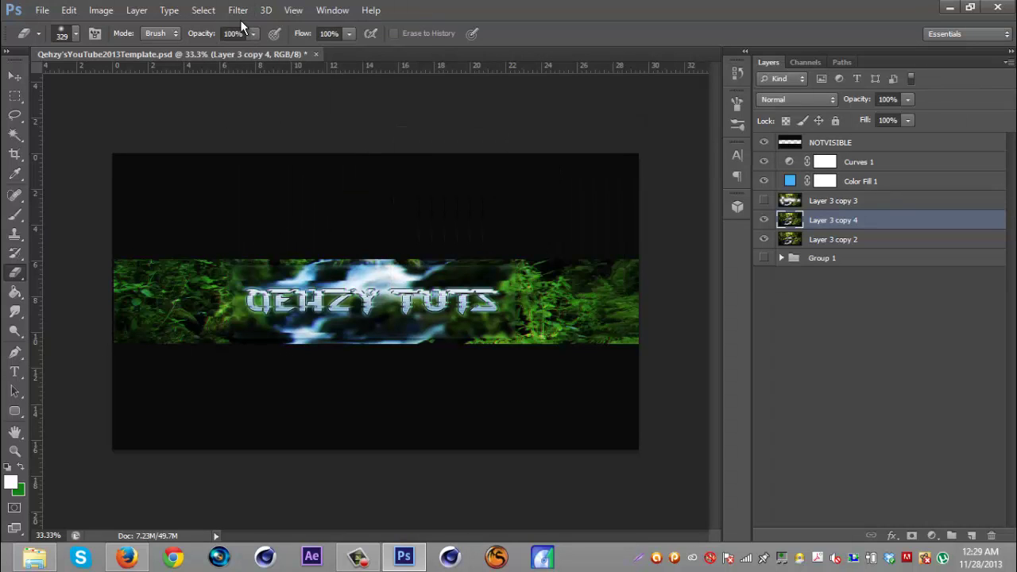
pyautogui.click(237, 9)
pyautogui.moveTo(379, 205)
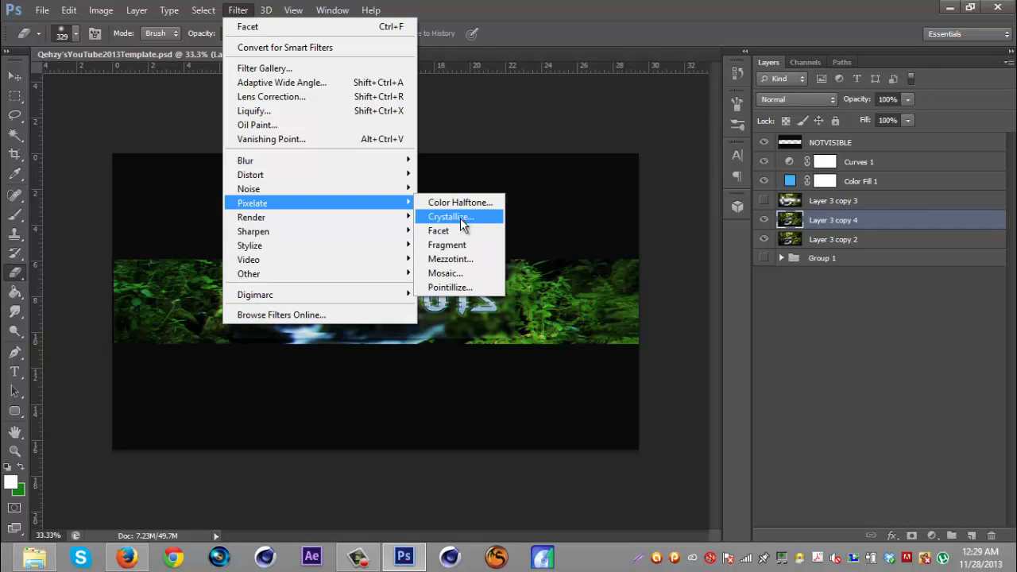
pyautogui.click(461, 274)
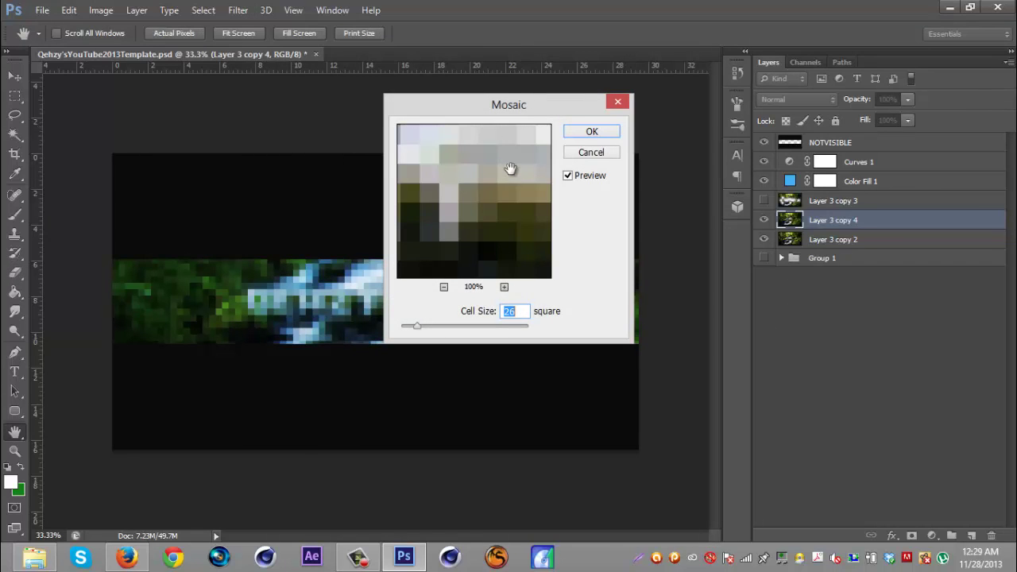
# - Set the Mosaic cell size to 23 and apply it to Layer 3 copy 4
pyautogui.moveTo(509, 170)
pyautogui.mouseDown()
pyautogui.moveTo(485, 195)
pyautogui.moveTo(513, 183)
pyautogui.mouseUp()
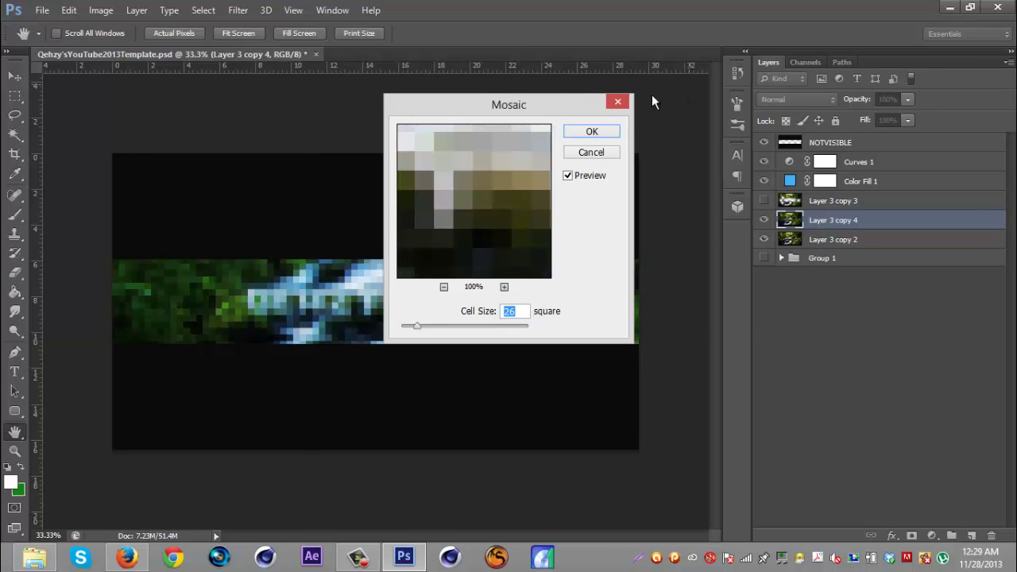
pyautogui.moveTo(460, 106); pyautogui.dragTo(685, 66)
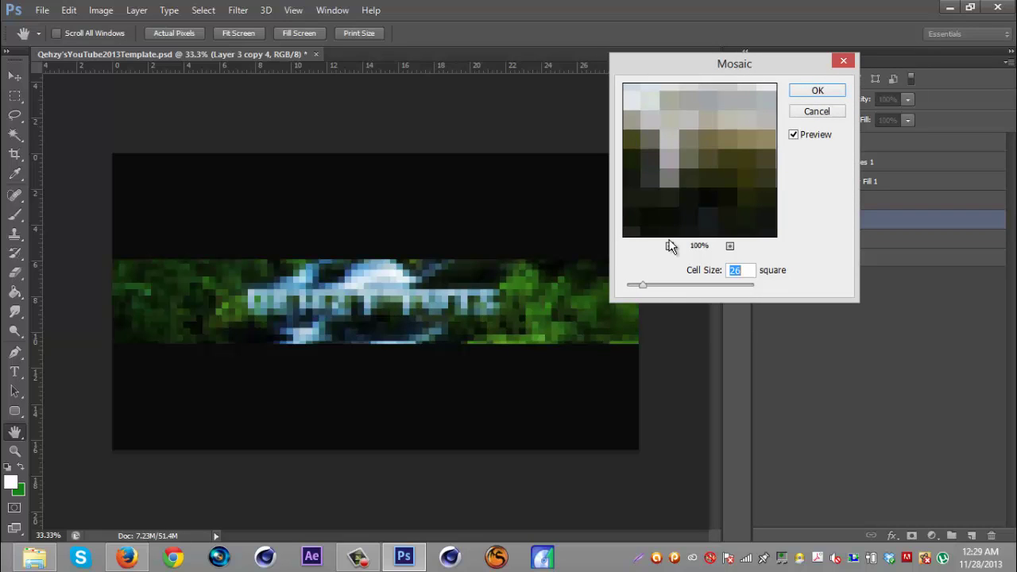
pyautogui.moveTo(671, 290); pyautogui.dragTo(640, 283)
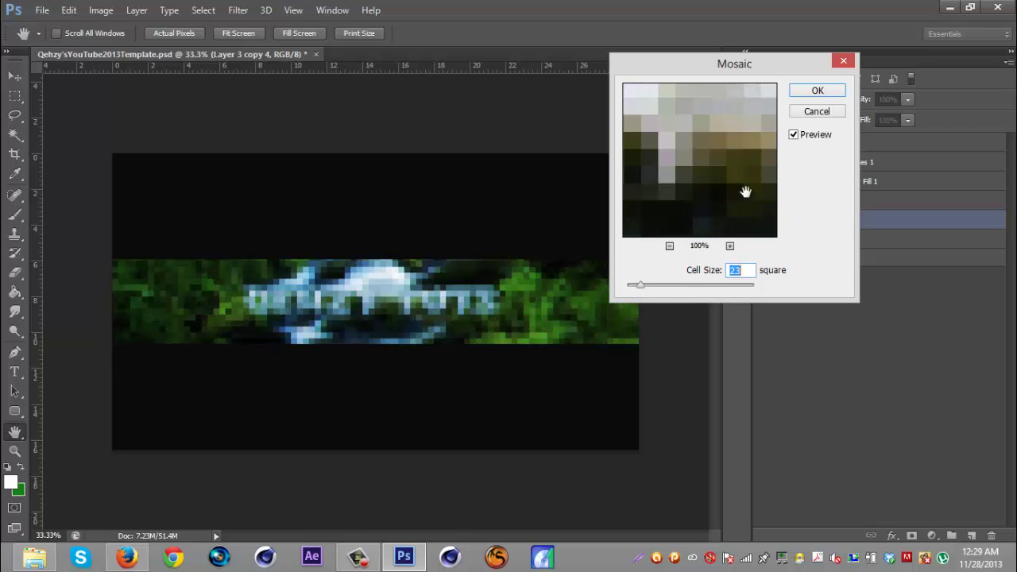
pyautogui.click(817, 90)
# - Erase the mosaic over the QEHZY TUTS text, lower edge and left foliage, and set opacity to 53%
pyautogui.press('e')
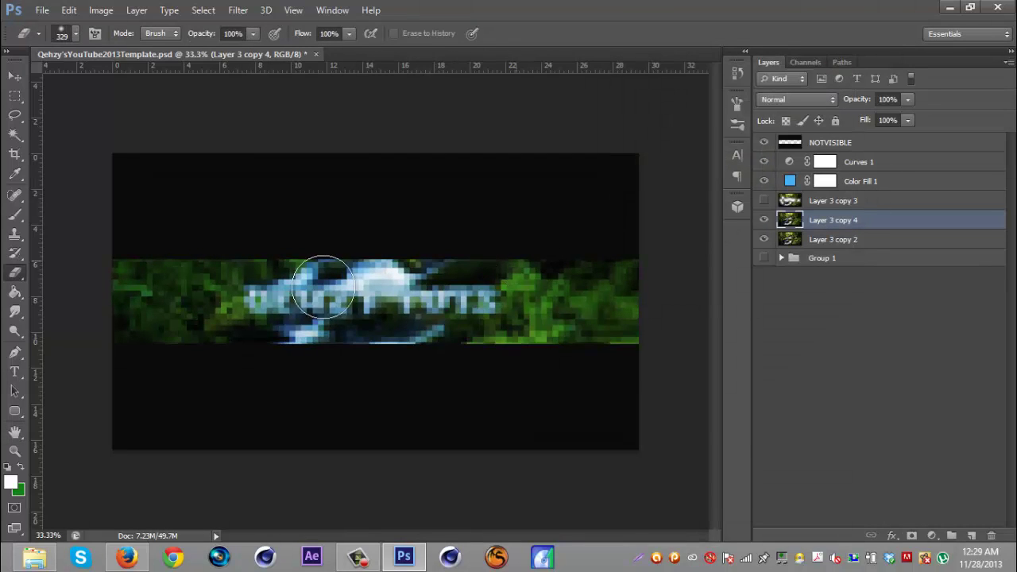
pyautogui.moveTo(295, 299)
pyautogui.mouseDown()
pyautogui.moveTo(438, 302)
pyautogui.moveTo(304, 262)
pyautogui.moveTo(281, 309)
pyautogui.moveTo(306, 339)
pyautogui.moveTo(430, 287)
pyautogui.moveTo(449, 309)
pyautogui.moveTo(532, 298)
pyautogui.moveTo(589, 314)
pyautogui.moveTo(464, 261)
pyautogui.moveTo(482, 309)
pyautogui.moveTo(342, 295)
pyautogui.moveTo(195, 258)
pyautogui.moveTo(178, 271)
pyautogui.moveTo(216, 363)
pyautogui.mouseUp()
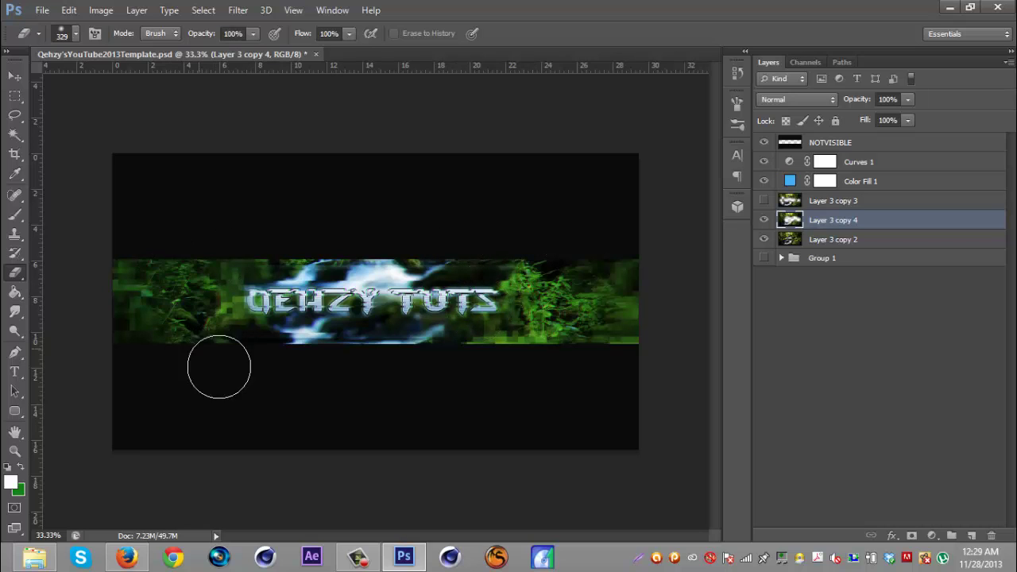
pyautogui.moveTo(216, 453)
pyautogui.mouseDown()
pyautogui.moveTo(104, 426)
pyautogui.moveTo(425, 359)
pyautogui.moveTo(446, 447)
pyautogui.mouseUp()
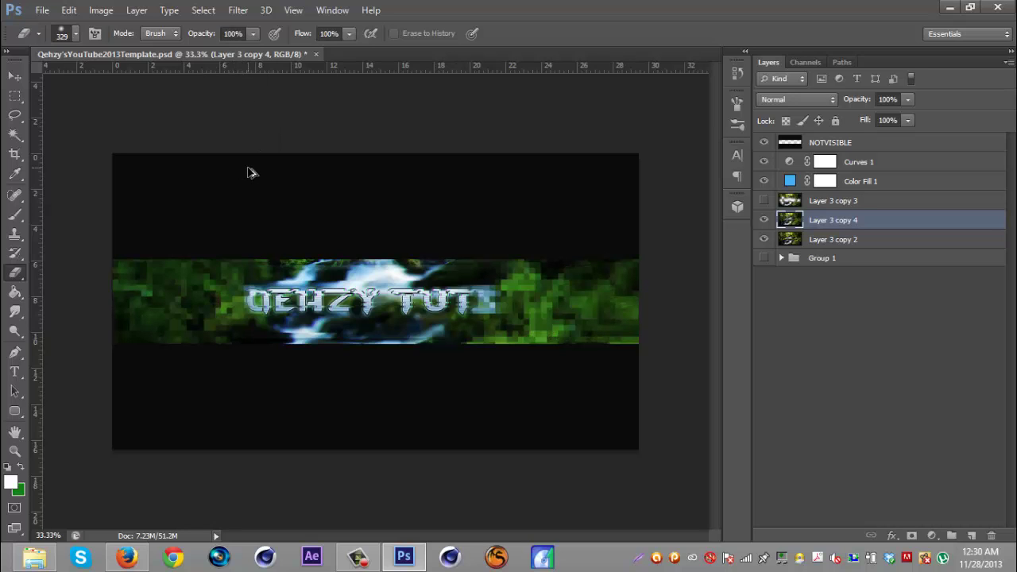
pyautogui.moveTo(278, 298); pyautogui.dragTo(454, 296)
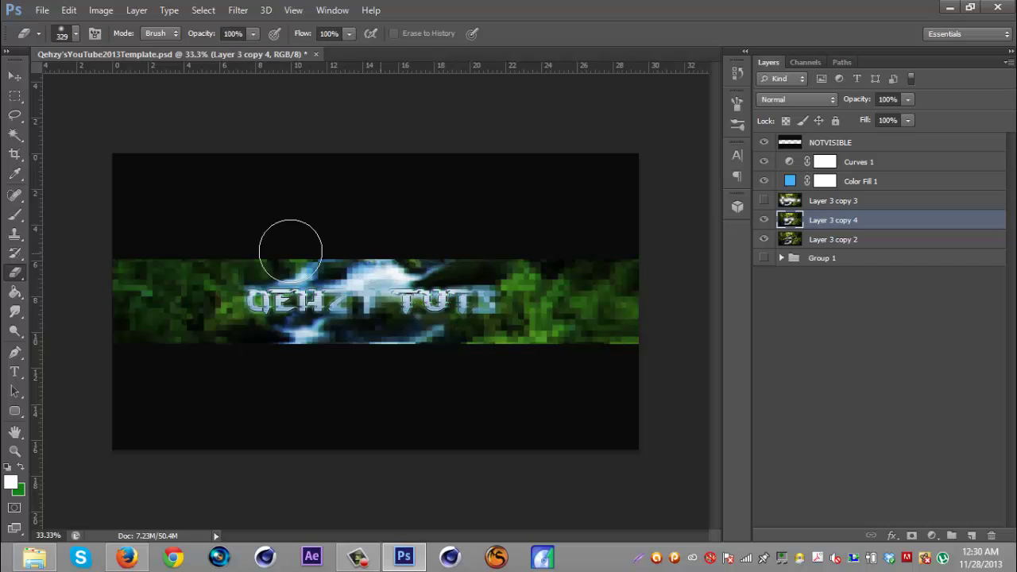
pyautogui.moveTo(364, 241)
pyautogui.mouseDown()
pyautogui.moveTo(191, 279)
pyautogui.moveTo(199, 307)
pyautogui.moveTo(257, 342)
pyautogui.moveTo(419, 360)
pyautogui.moveTo(595, 323)
pyautogui.moveTo(597, 306)
pyautogui.moveTo(534, 294)
pyautogui.moveTo(567, 270)
pyautogui.moveTo(611, 287)
pyautogui.mouseUp()
pyautogui.moveTo(163, 293); pyautogui.dragTo(138, 337)
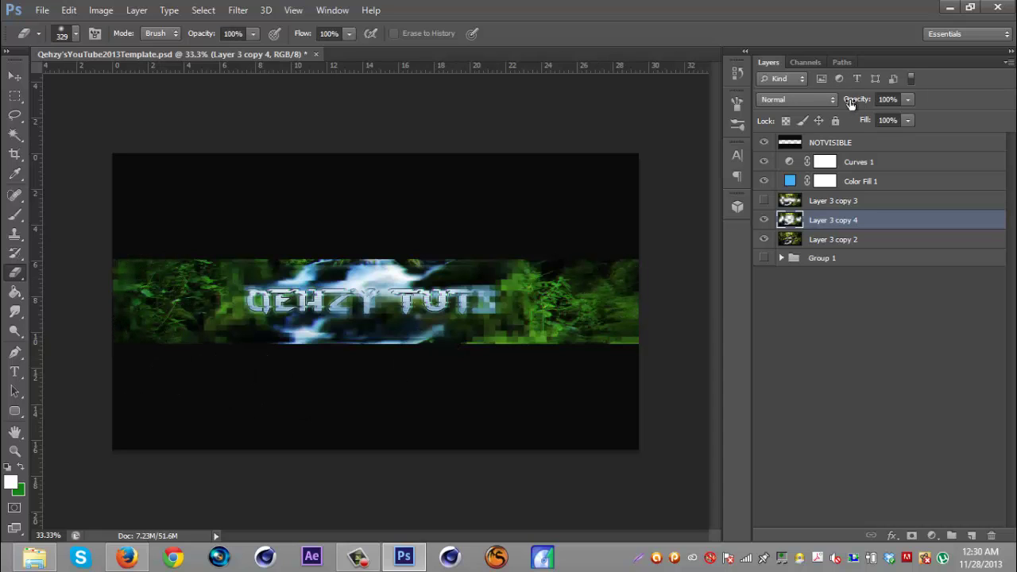
pyautogui.moveTo(853, 102); pyautogui.dragTo(822, 109)
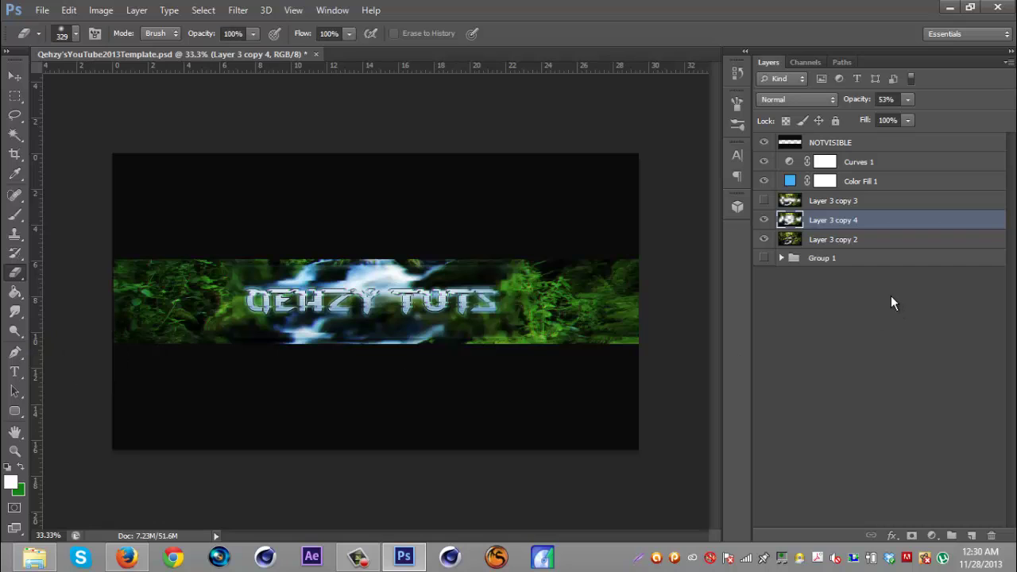
# - Show Layer 3 copy 3 and merge it with the other waterfall copies
pyautogui.click(763, 201)
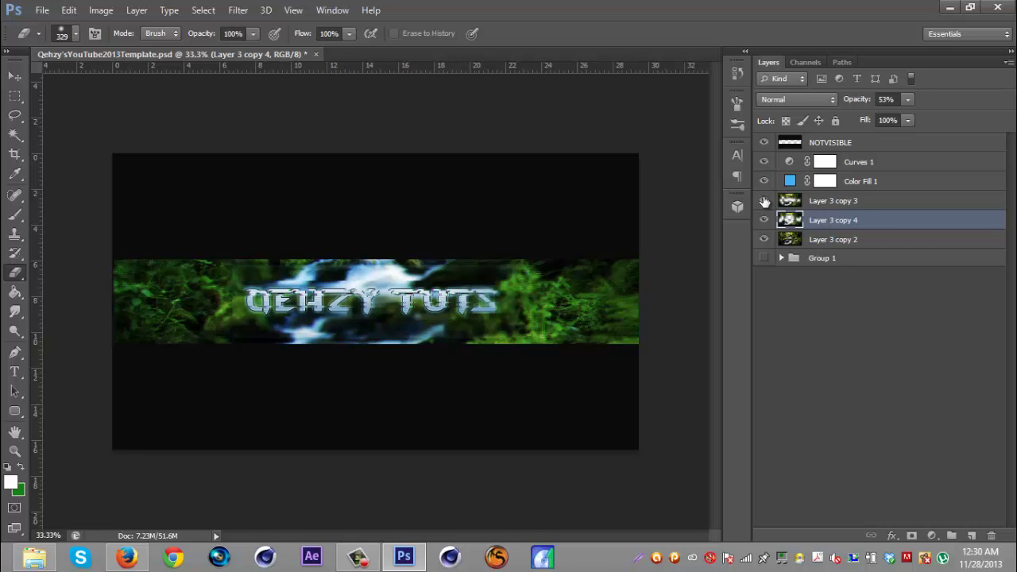
pyautogui.click(892, 201)
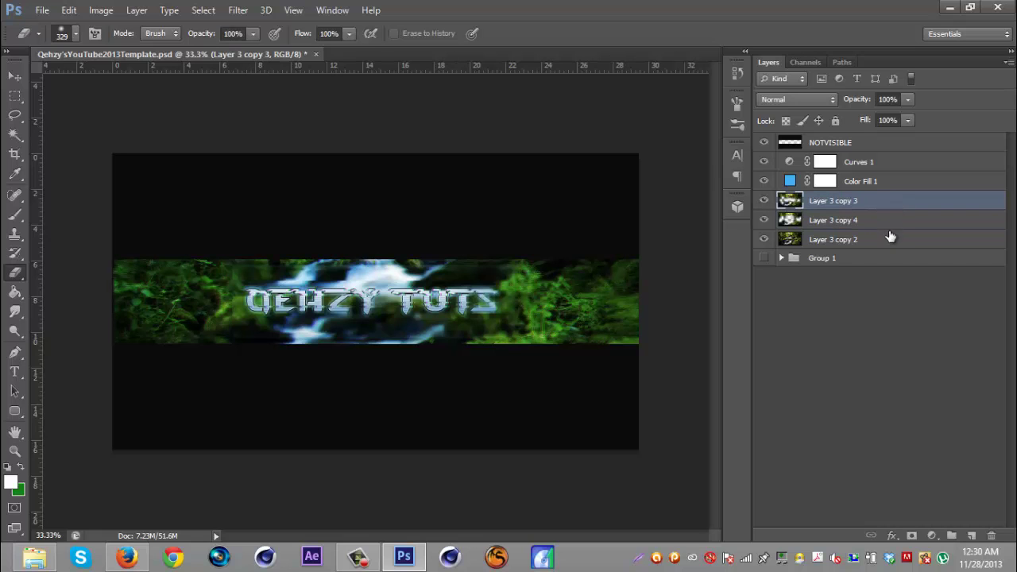
pyautogui.keyDown('shift'); pyautogui.click(891, 237); pyautogui.keyUp('shift')
pyautogui.rightClick(888, 238)
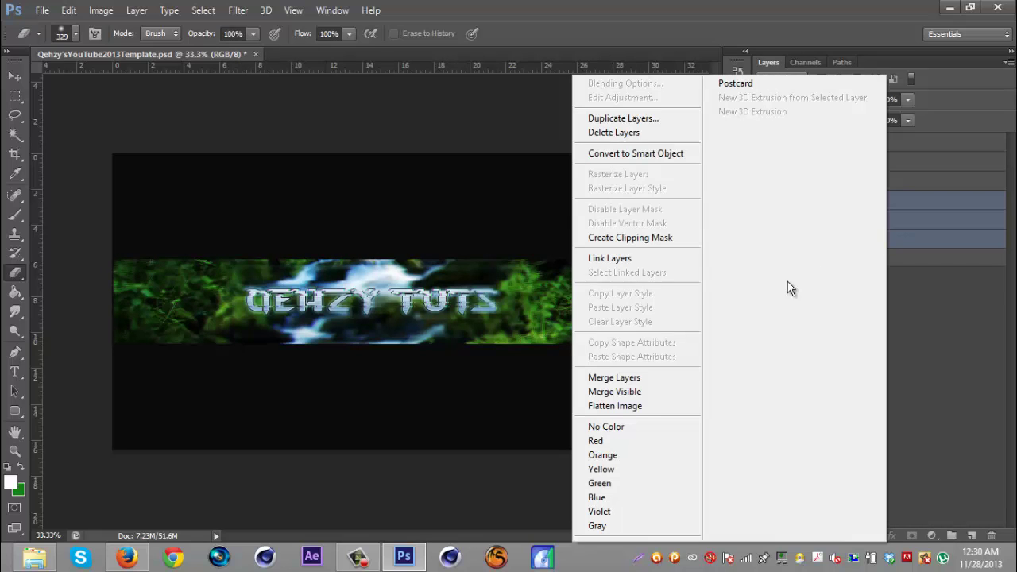
pyautogui.click(613, 377)
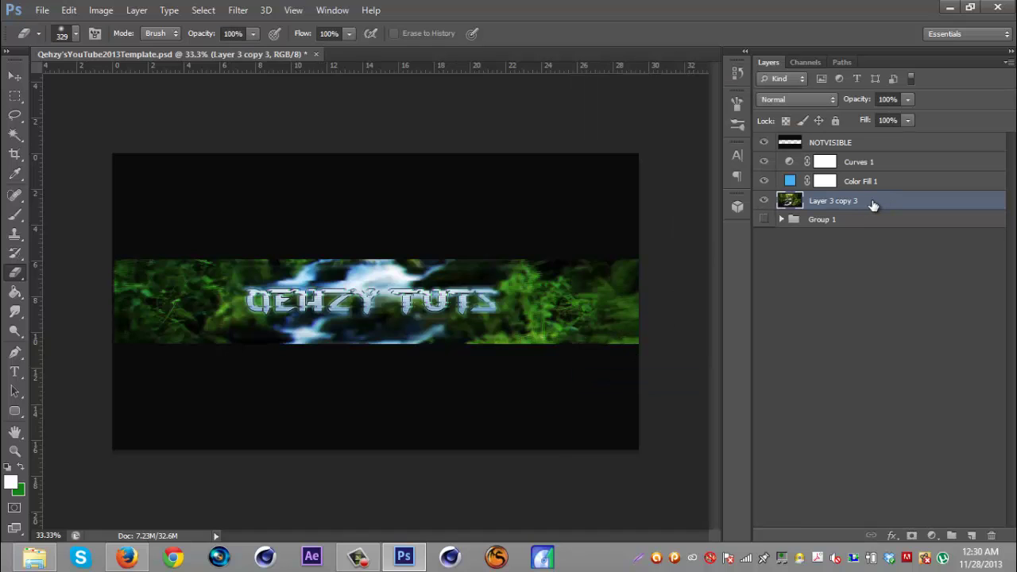
# - Apply Sharpen More to the merged Layer 3 copy 3
pyautogui.click(237, 10)
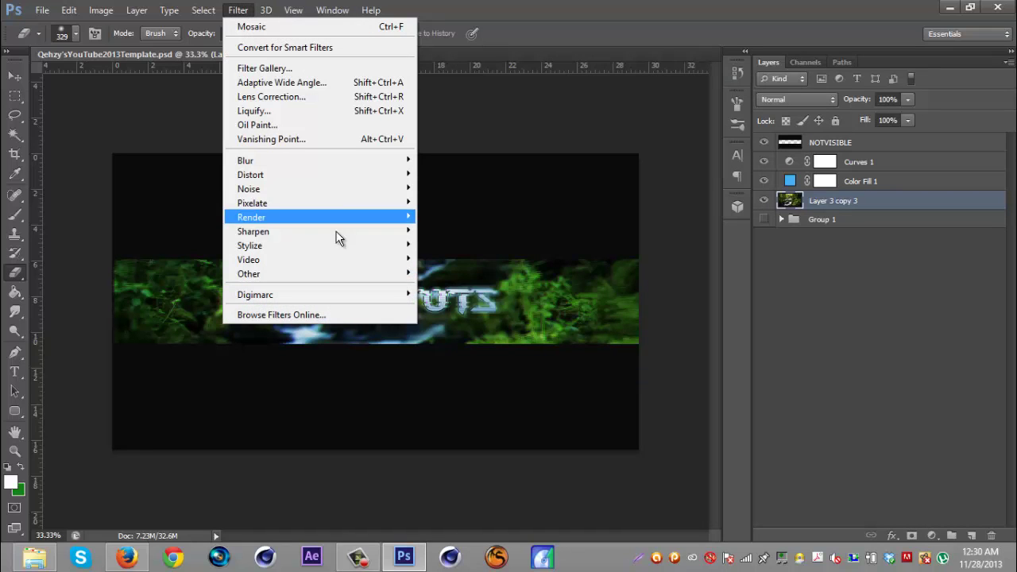
pyautogui.moveTo(368, 231)
pyautogui.click(455, 259)
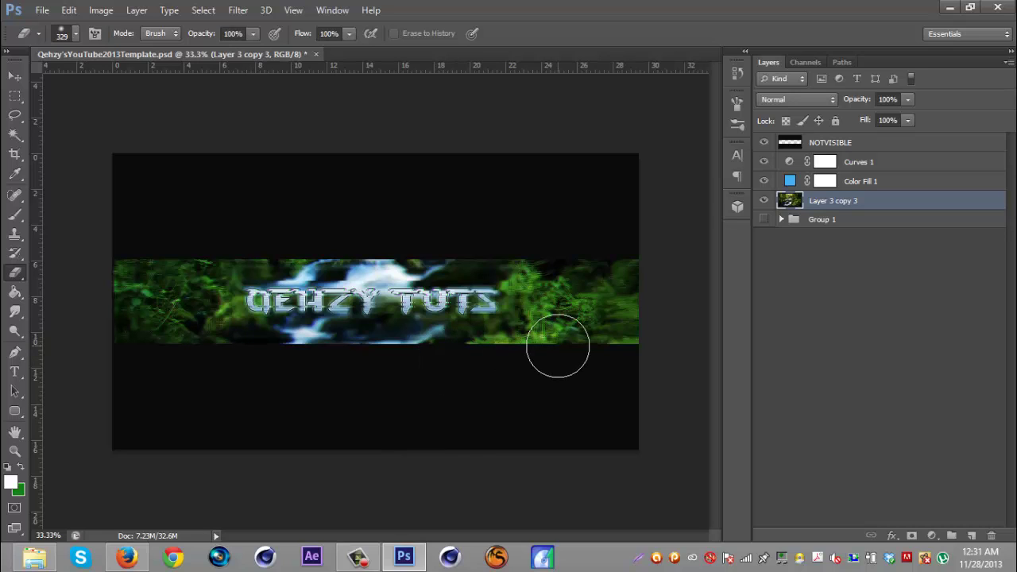
# - Reshape Curves 1 into a steeper S-curve with darker shadows and brighter highlights
pyautogui.doubleClick(792, 163)
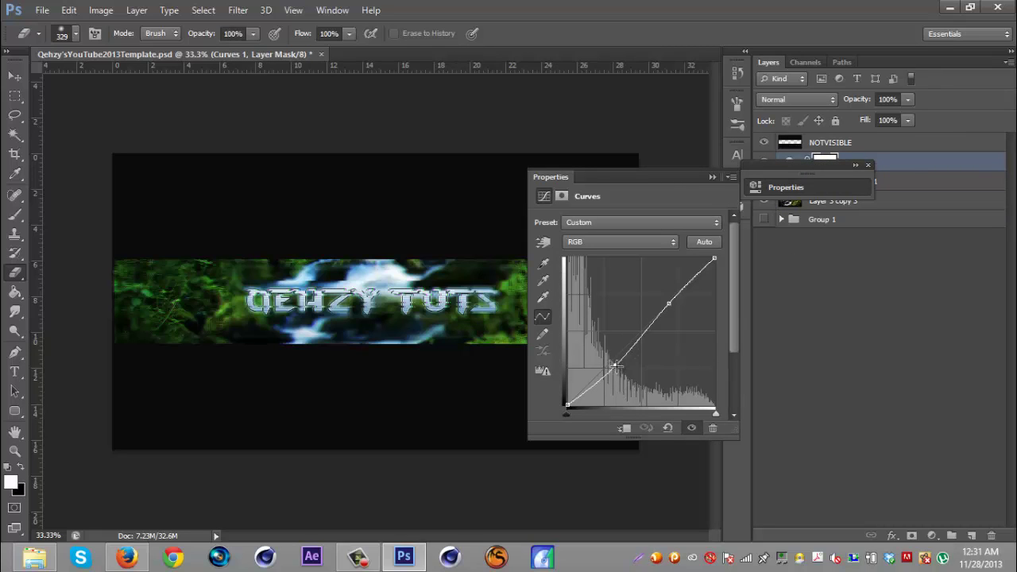
pyautogui.moveTo(617, 366); pyautogui.dragTo(618, 369)
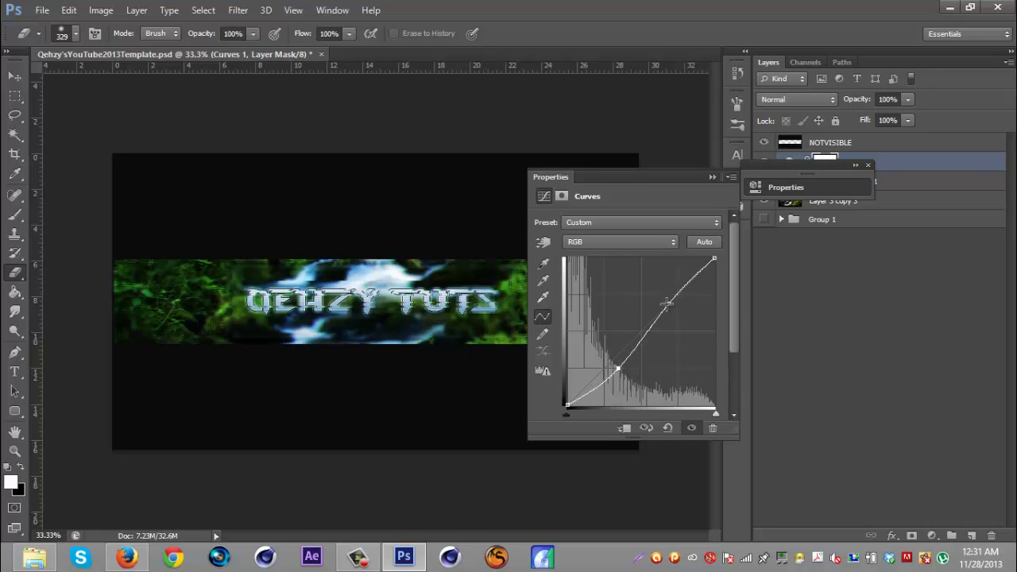
pyautogui.moveTo(667, 302); pyautogui.dragTo(662, 292)
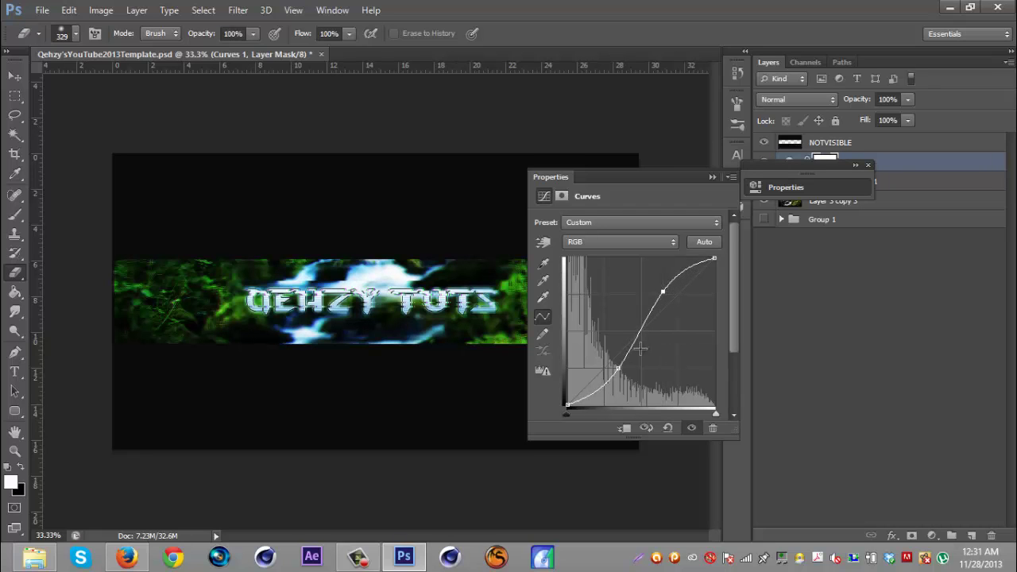
pyautogui.moveTo(614, 369)
pyautogui.mouseDown()
pyautogui.moveTo(623, 380)
pyautogui.moveTo(616, 364)
pyautogui.mouseUp()
pyautogui.moveTo(661, 292); pyautogui.dragTo(666, 293)
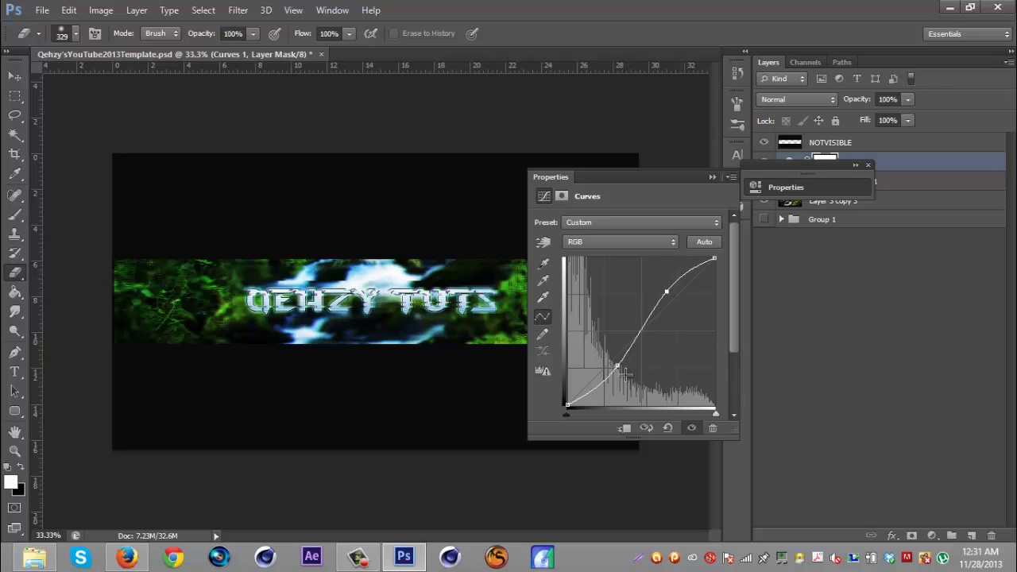
pyautogui.click(712, 177)
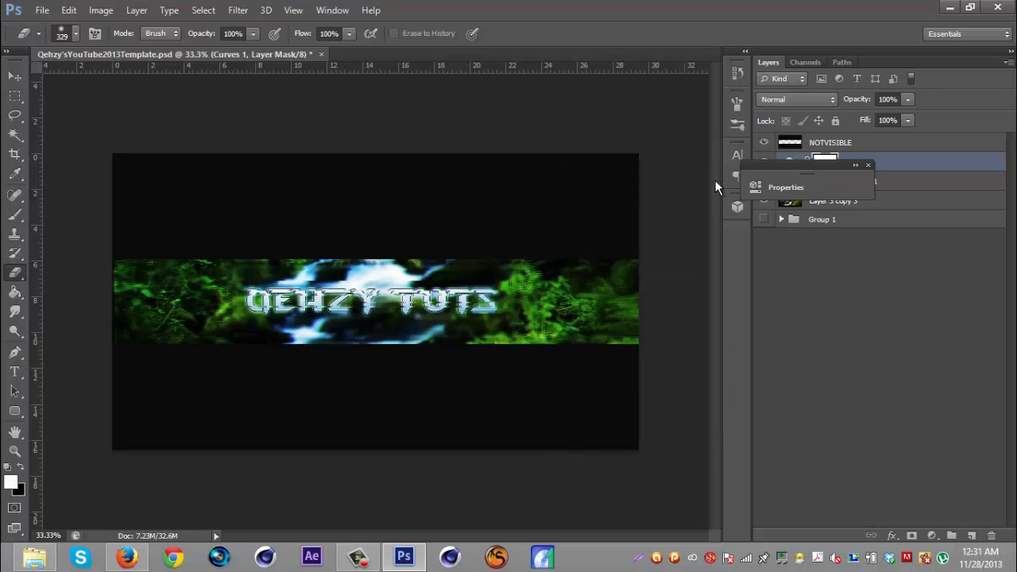
# - Close the Curves properties and toggle the blue Color Fill 1 off and on to compare
pyautogui.click(867, 166)
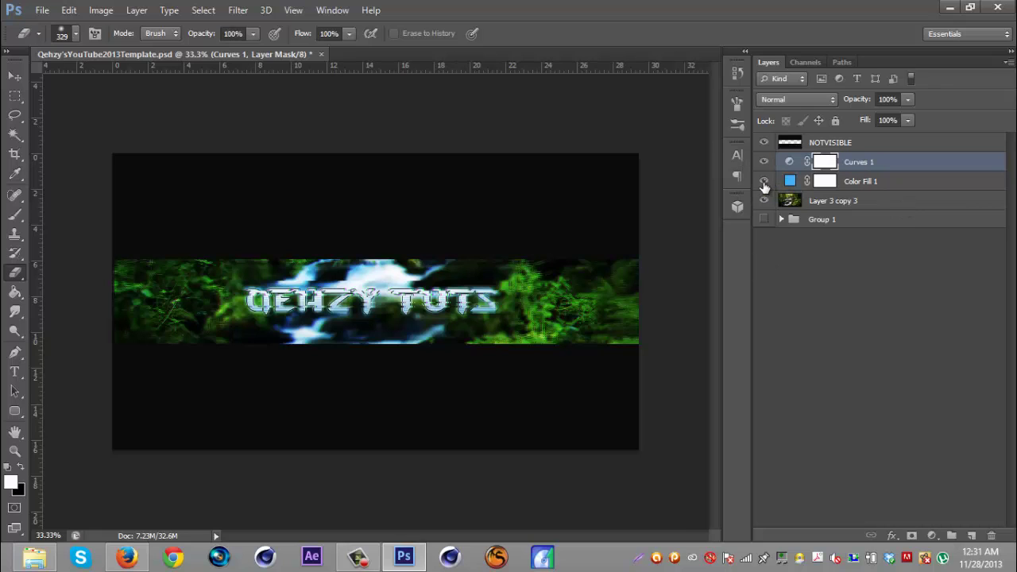
pyautogui.click(763, 182)
pyautogui.click(763, 182)
# - Duplicate Color Fill 1 in Lighten mode at 15% opacity, then select Layer 3 copy 3
pyautogui.click(880, 194)
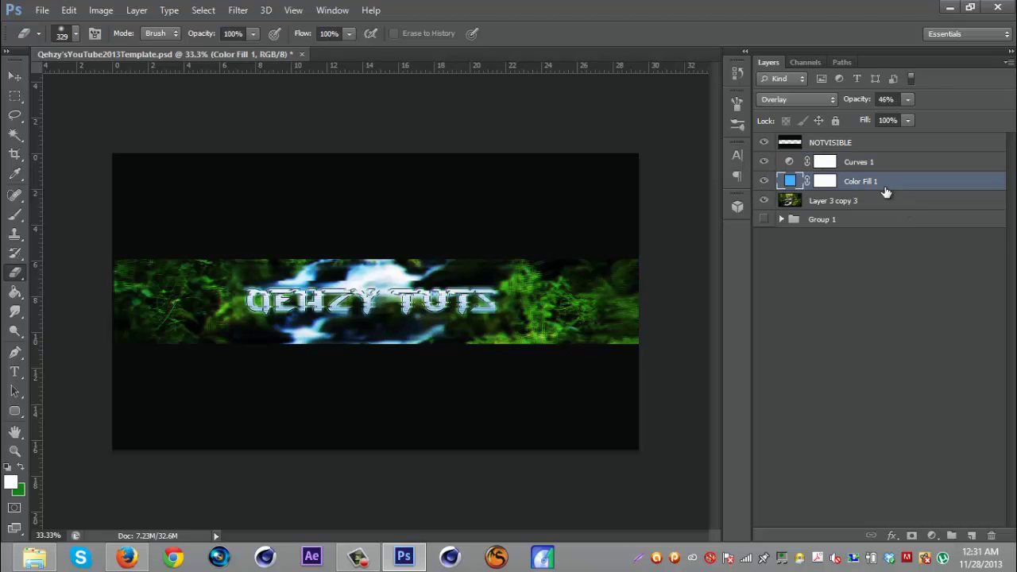
pyautogui.hotkey('ctrl', 'j')
pyautogui.click(799, 97)
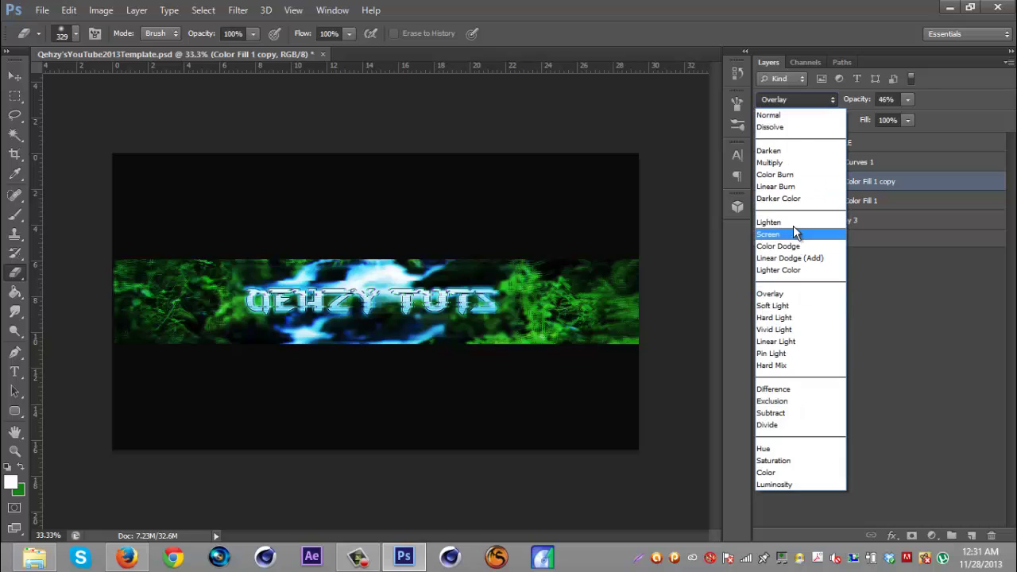
pyautogui.click(792, 225)
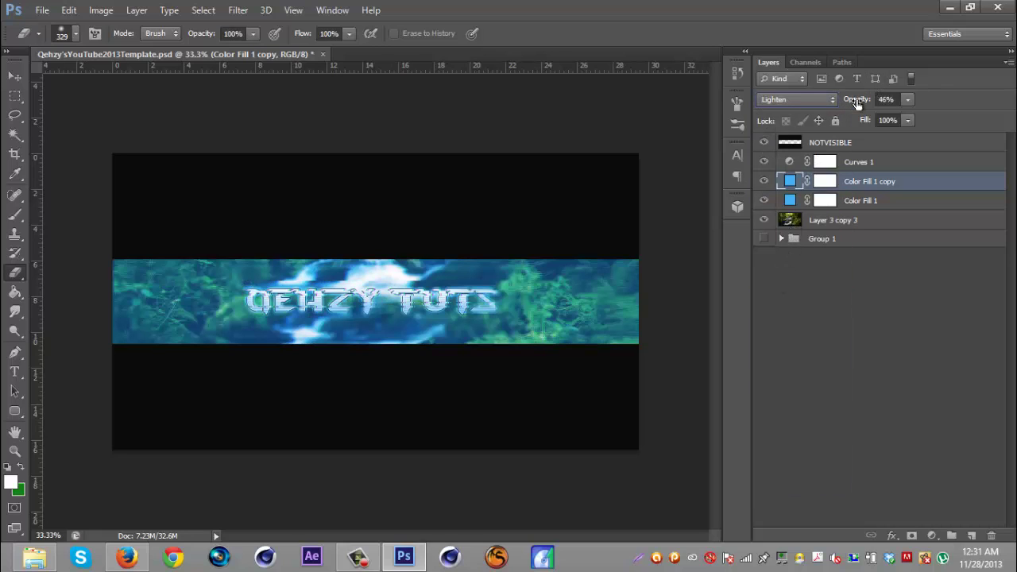
pyautogui.moveTo(845, 102); pyautogui.dragTo(837, 106)
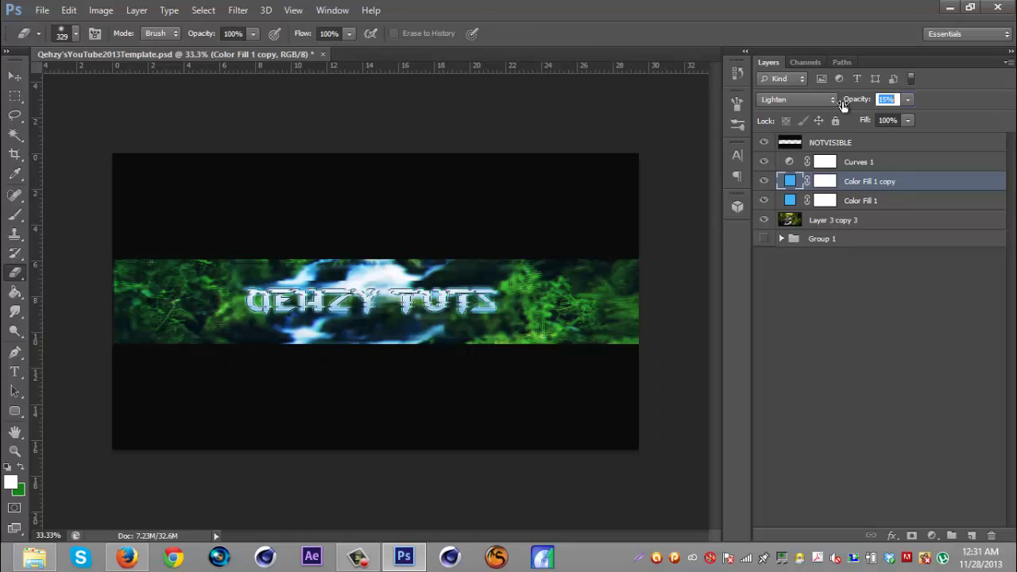
pyautogui.moveTo(842, 106); pyautogui.dragTo(843, 107)
pyautogui.click(911, 164)
pyautogui.click(906, 222)
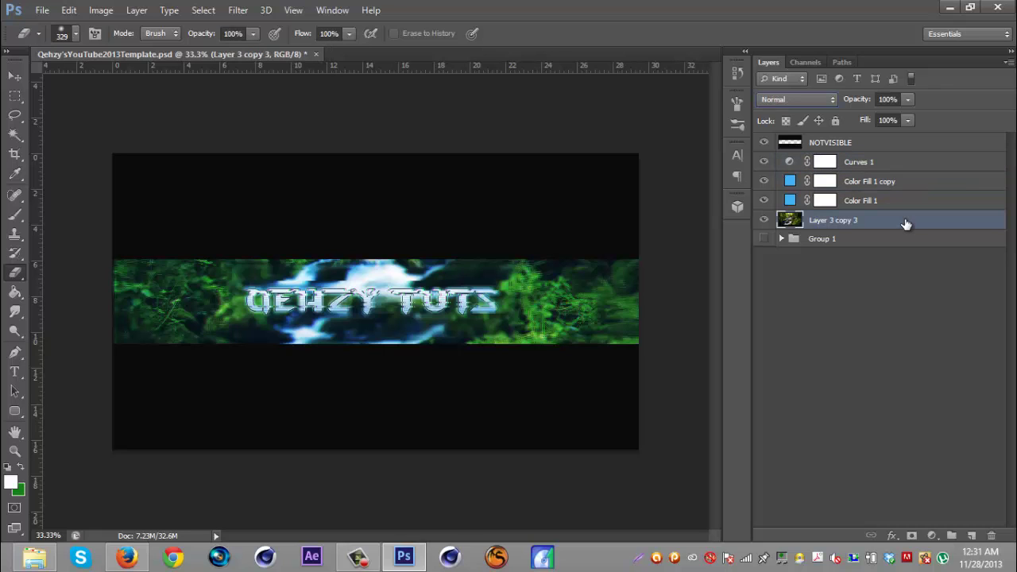
# - Restore the Explorer window showing the GFXpack Rateds Flares_ lens flare folder
pyautogui.click(27, 562)
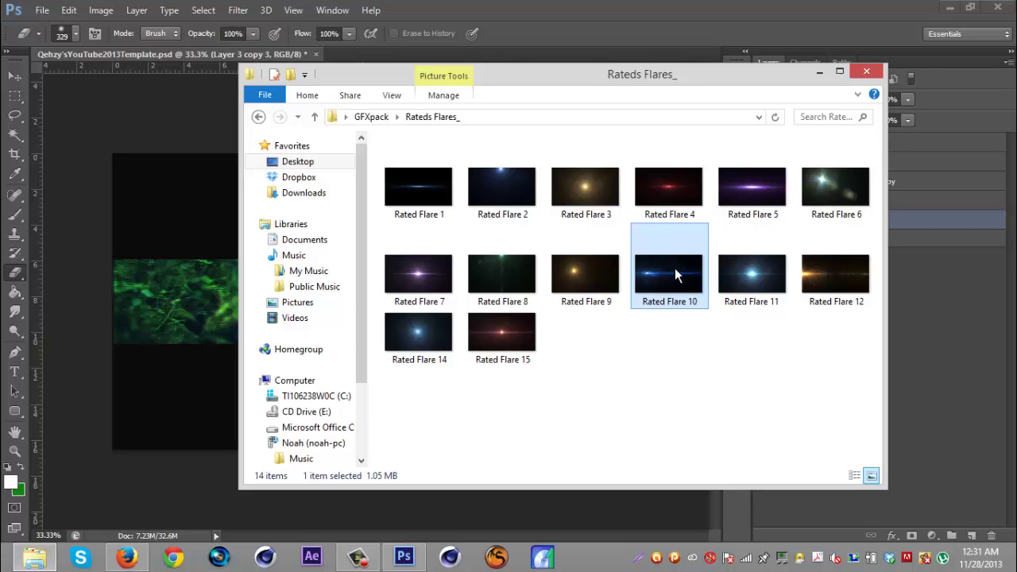
# - Place the Rated Flare 10 lens flare on the banner and stretch it to the canvas corners
pyautogui.moveTo(674, 268); pyautogui.dragTo(317, 279)
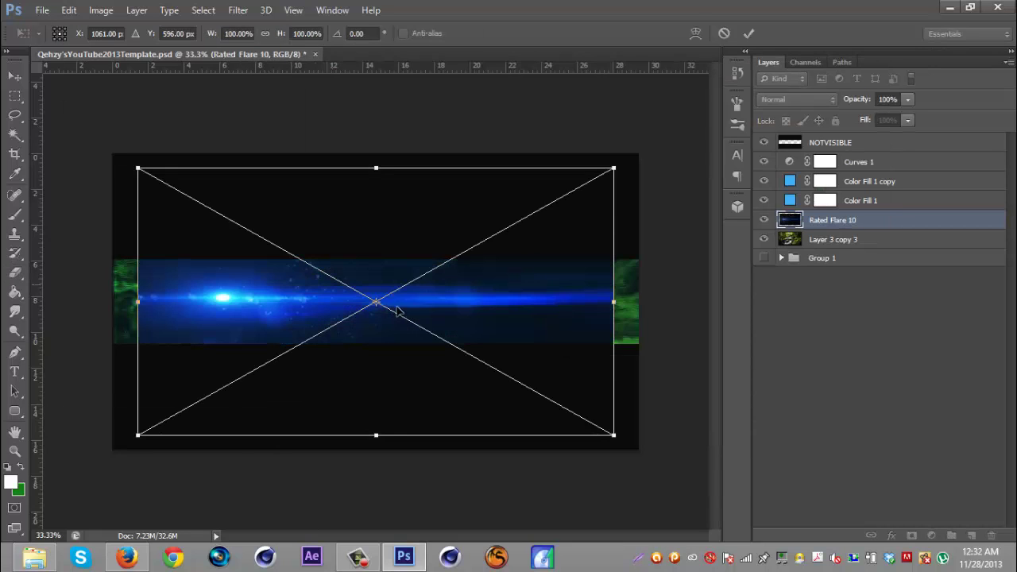
pyautogui.moveTo(616, 436); pyautogui.dragTo(638, 449)
pyautogui.moveTo(138, 167); pyautogui.dragTo(113, 152)
pyautogui.press('e')
pyautogui.press('Return')
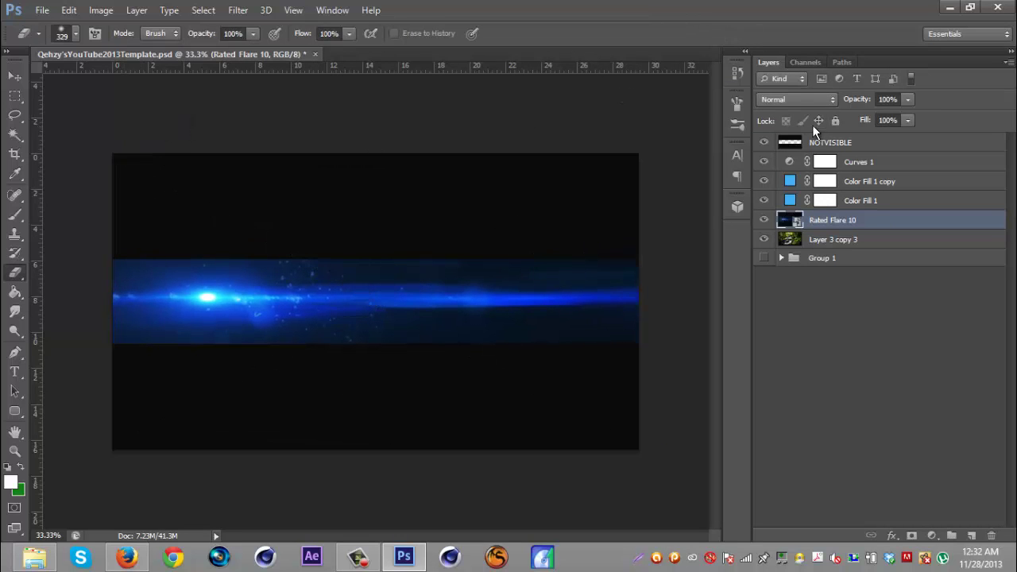
# - Rasterize the Rated Flare 10 layer, set it to Screen blend mode and 24% opacity
pyautogui.rightClick(900, 214)
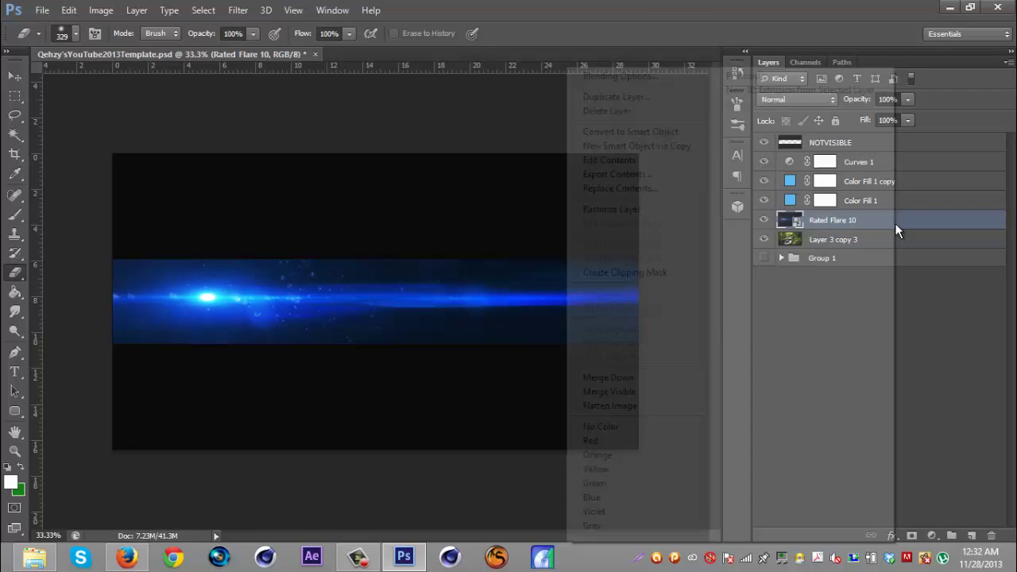
pyautogui.click(651, 208)
pyautogui.click(827, 103)
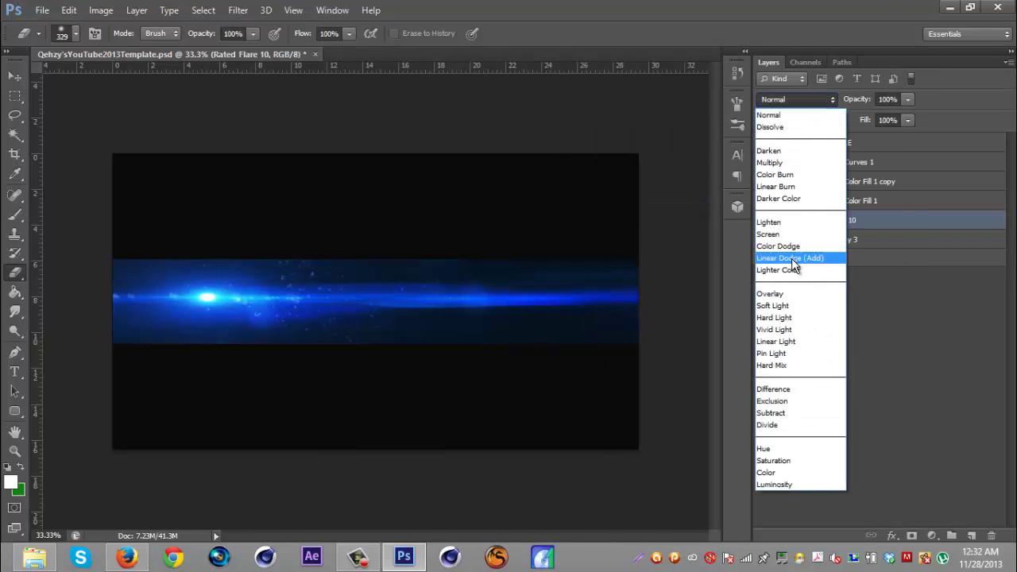
pyautogui.click(791, 229)
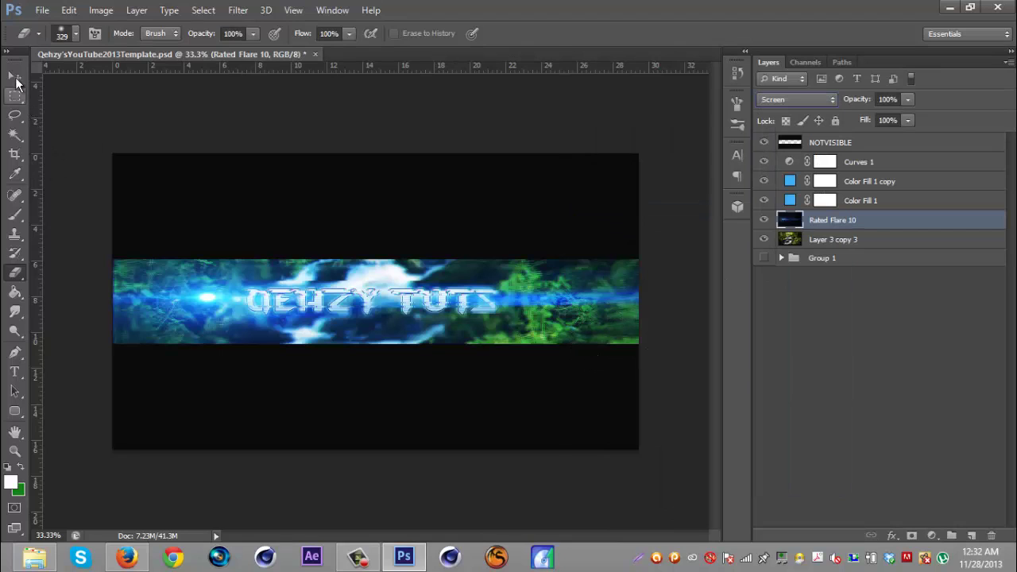
pyautogui.press('v')
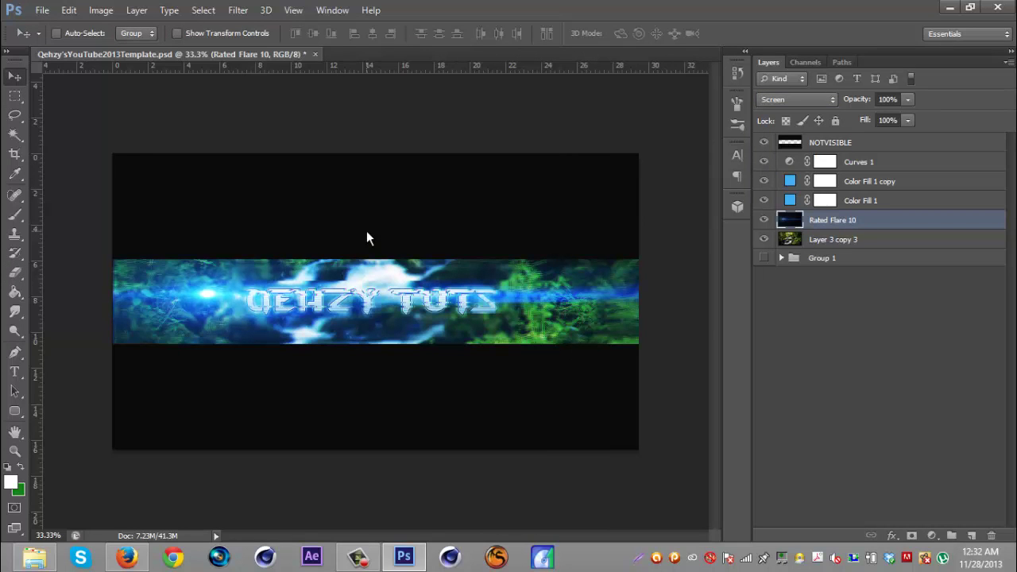
pyautogui.moveTo(857, 103); pyautogui.dragTo(806, 110)
pyautogui.press('Return')
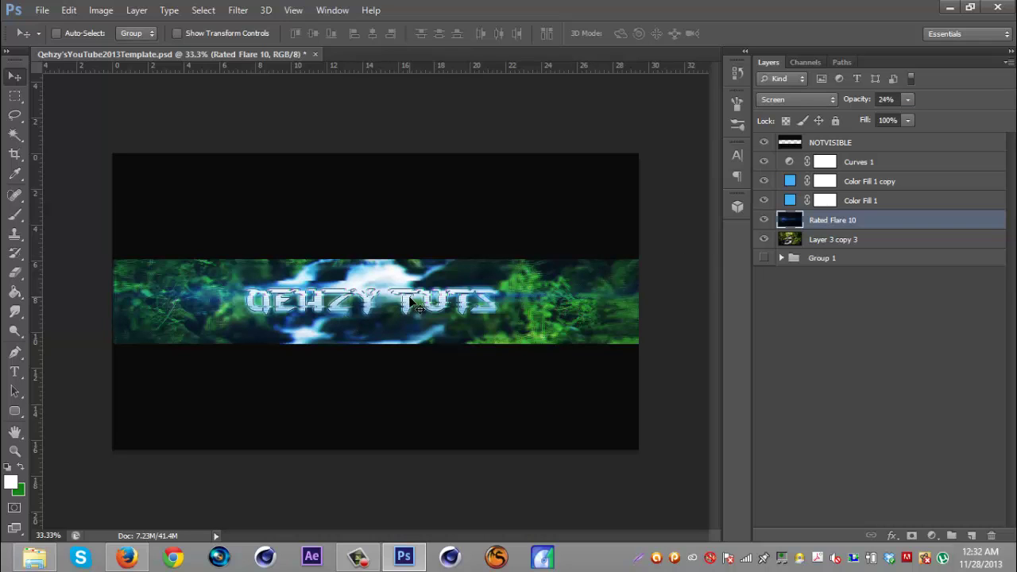
# - Add a new empty layer above Layer 3 copy 3 and switch to the Brush tool
pyautogui.click(863, 239)
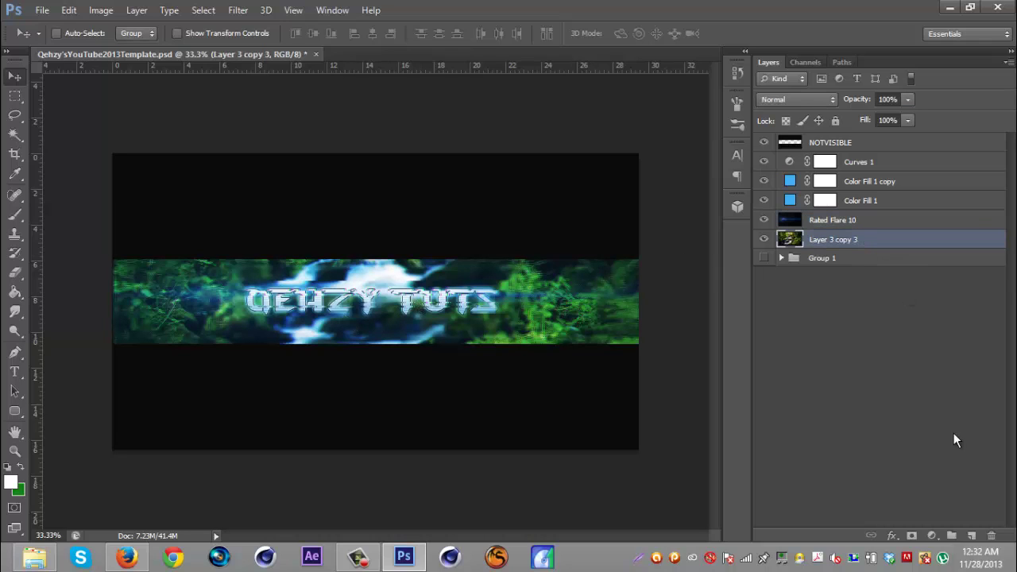
pyautogui.click(971, 536)
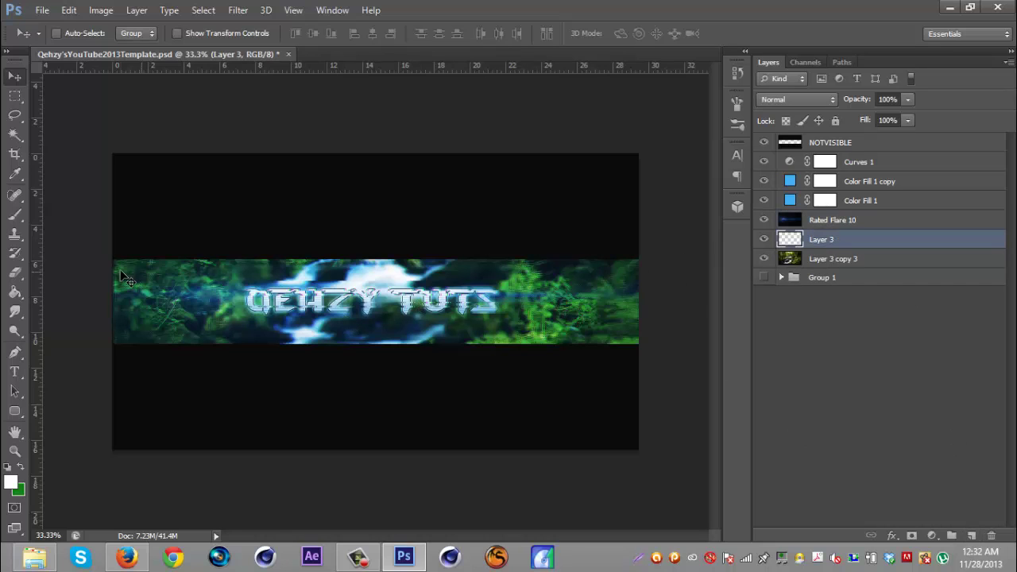
pyautogui.click(9, 216)
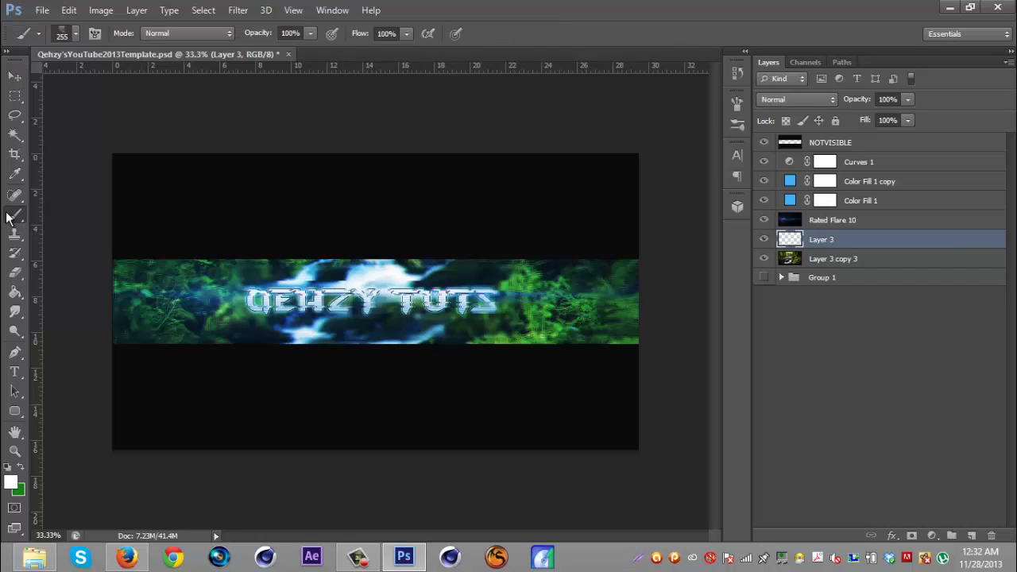
# - Stamp the 824 px ring brush over the banner's left side
pyautogui.click(69, 34)
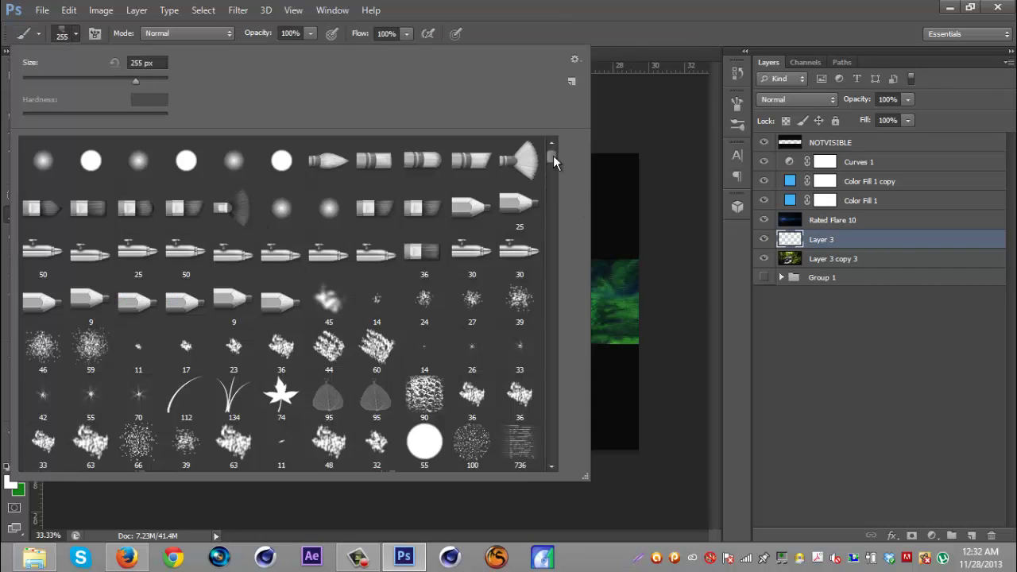
pyautogui.scroll(-2, 553, 166)
pyautogui.click(553, 178)
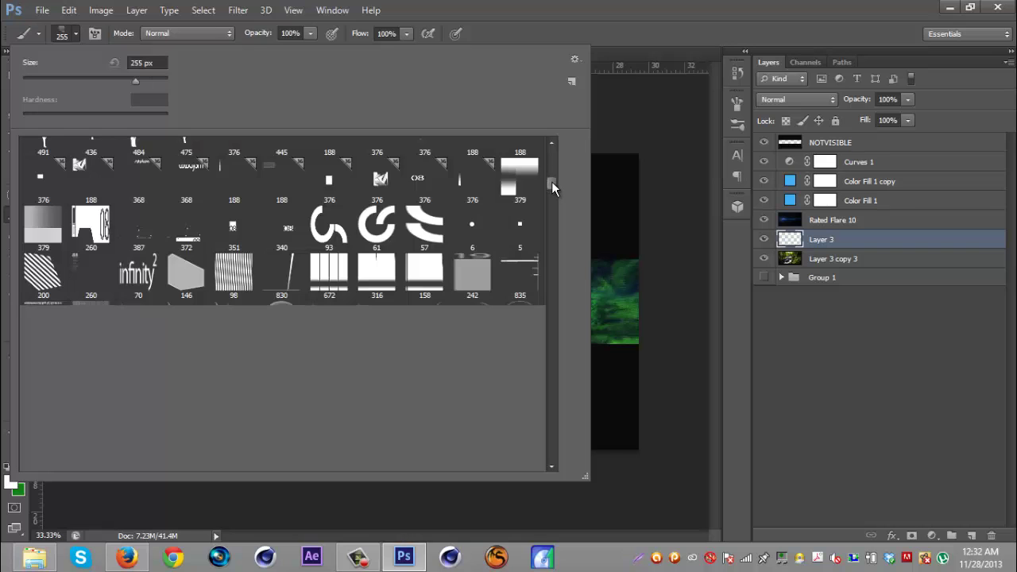
pyautogui.moveTo(552, 178); pyautogui.dragTo(552, 172)
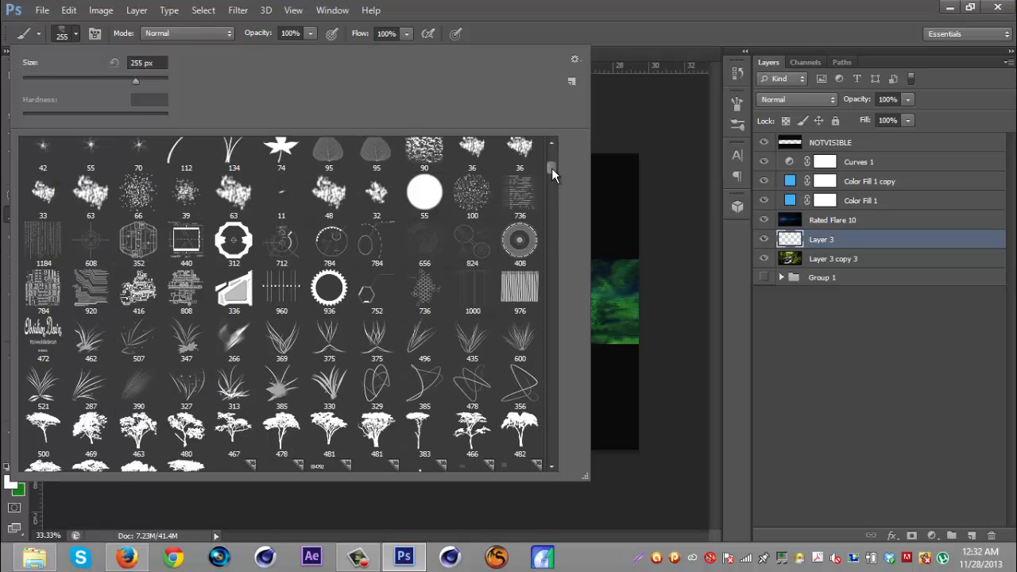
pyautogui.click(486, 239)
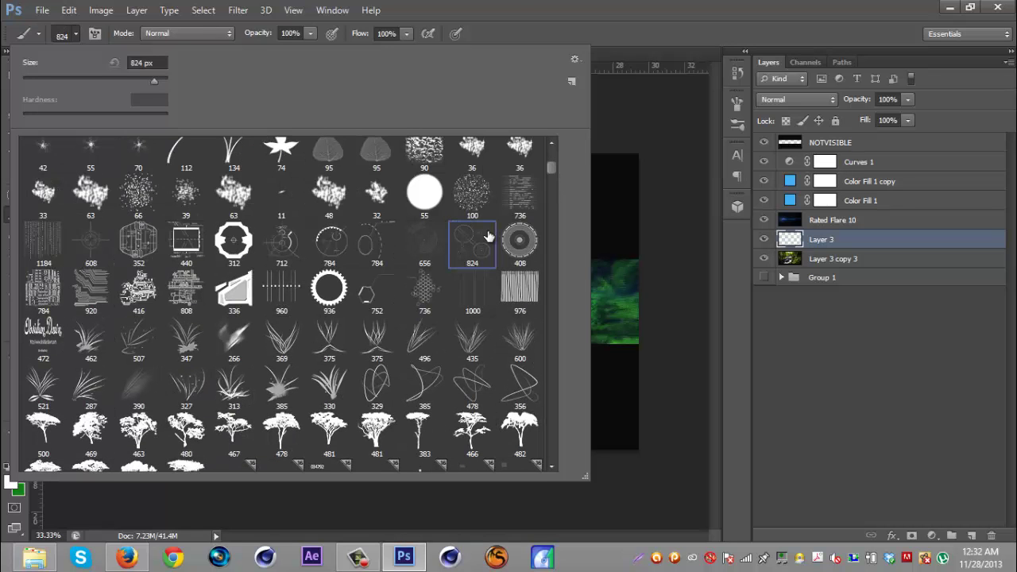
pyautogui.click(545, 6)
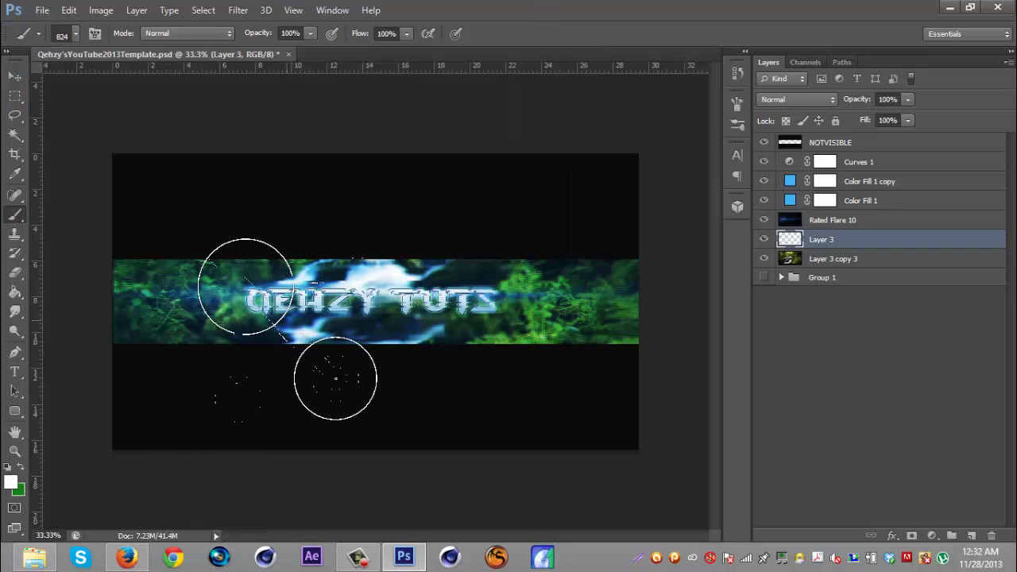
pyautogui.click(288, 318)
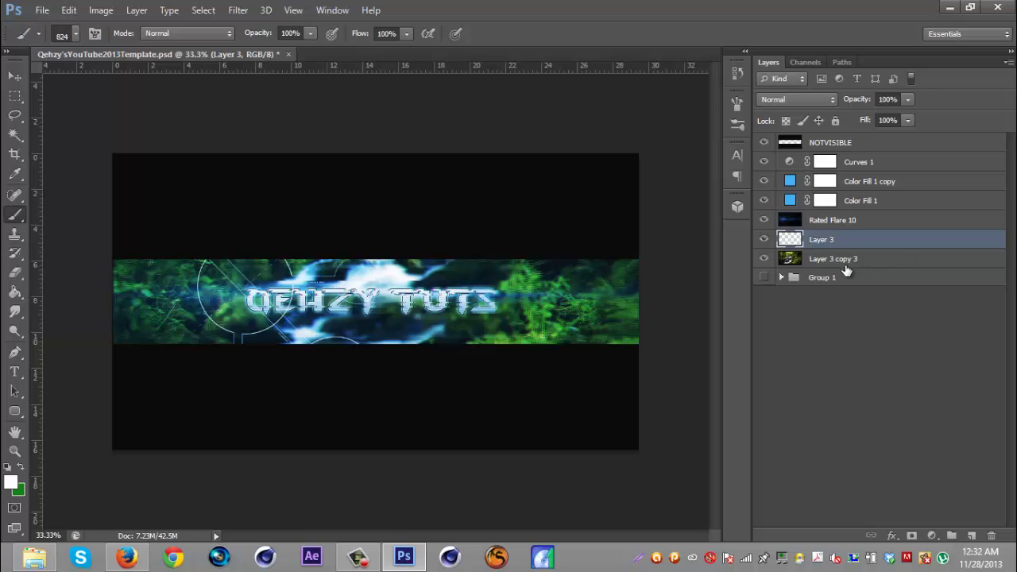
# - Stamp the 784 px gear circle brush over the banner's centre-right
pyautogui.click(75, 34)
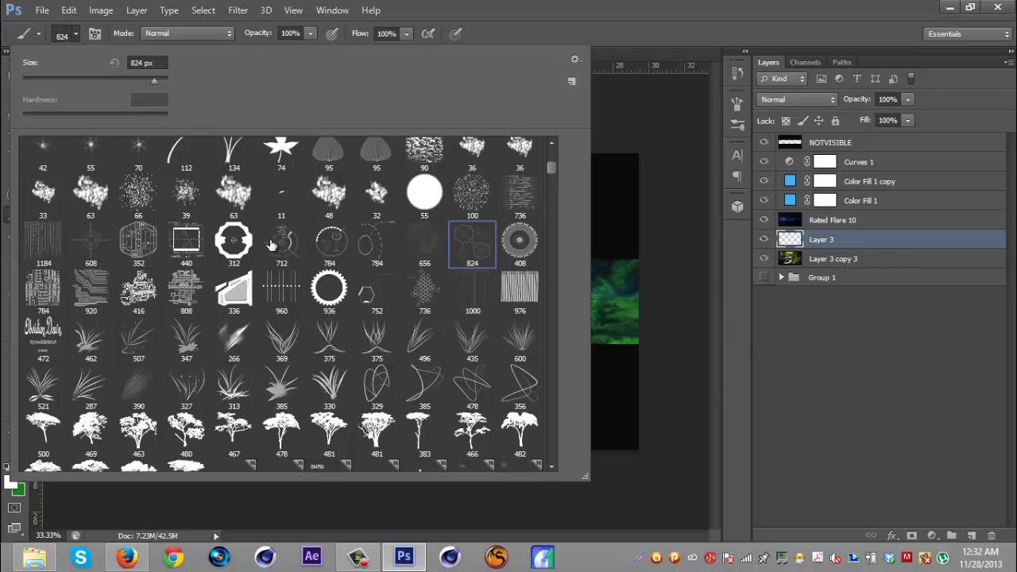
pyautogui.click(330, 241)
pyautogui.press('Return')
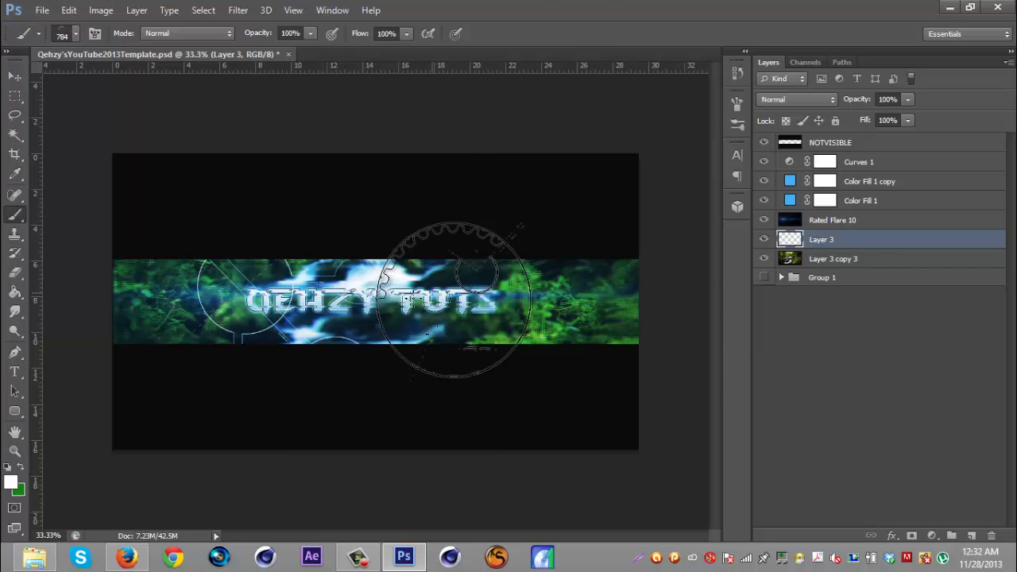
pyautogui.click(455, 301)
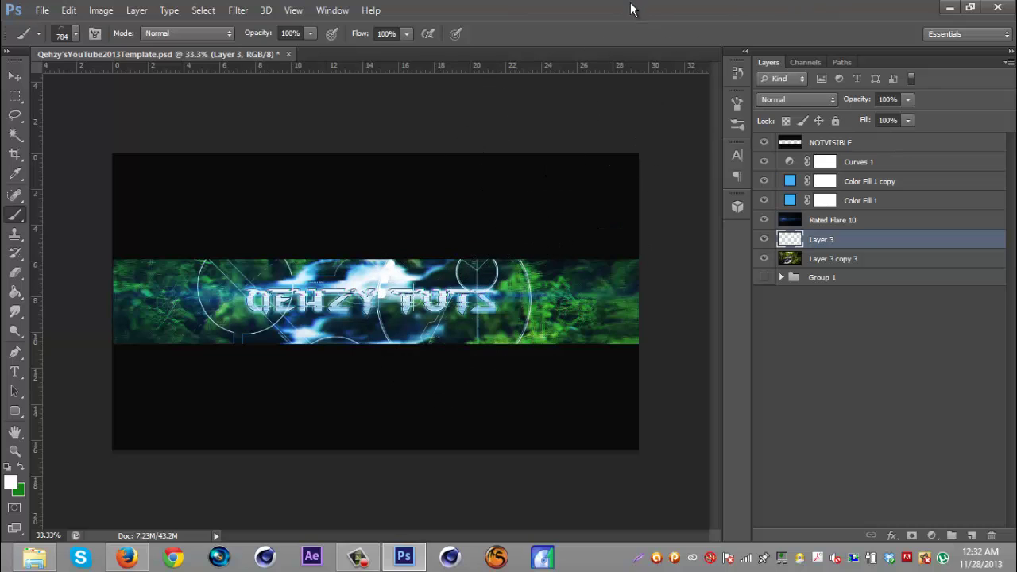
# - Give Layer 3 a bright blue Outer Glow with 24 px size
pyautogui.doubleClick(878, 238)
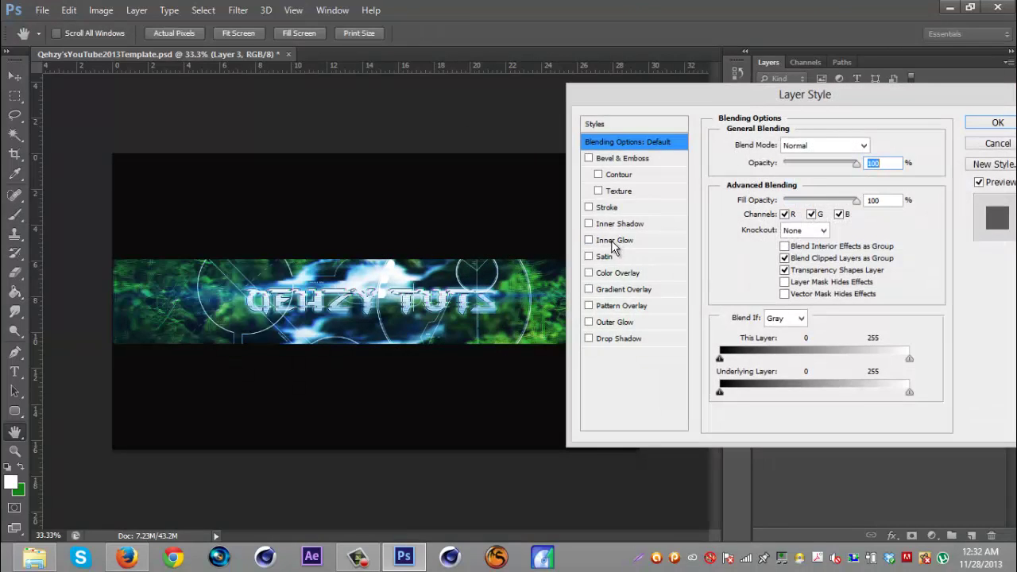
pyautogui.click(618, 322)
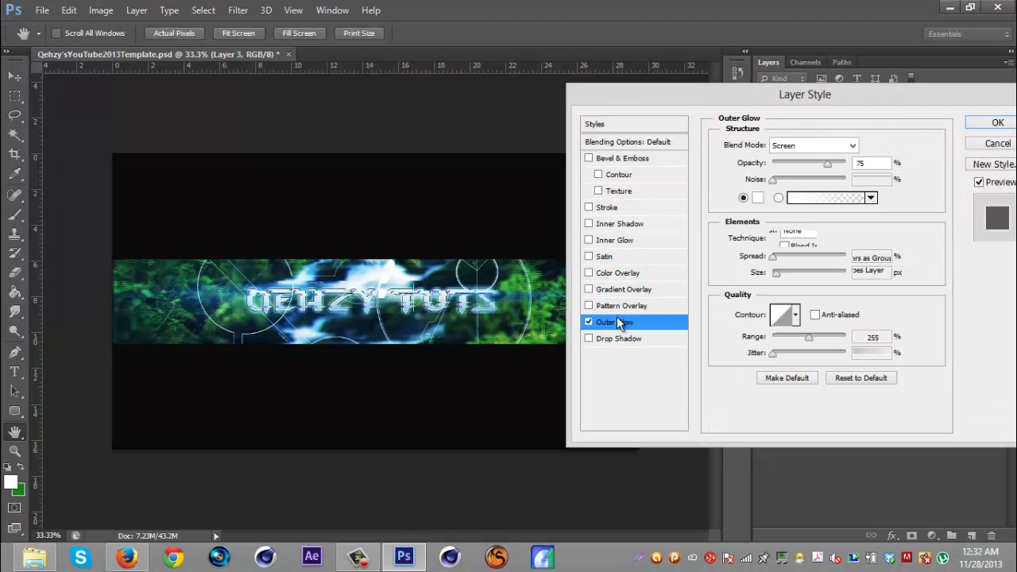
pyautogui.click(757, 197)
pyautogui.click(781, 234)
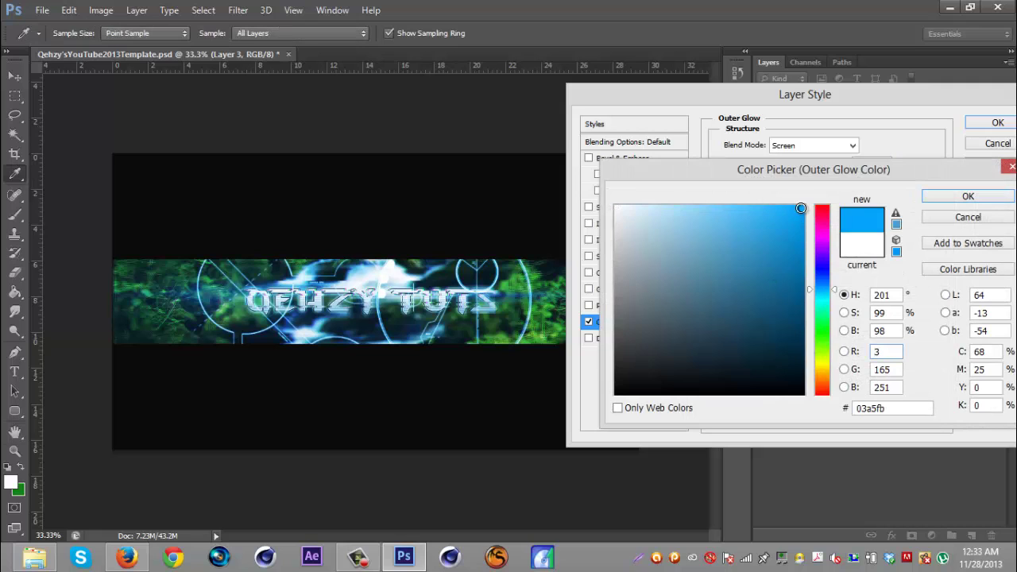
pyautogui.click(965, 196)
pyautogui.moveTo(778, 274); pyautogui.dragTo(784, 274)
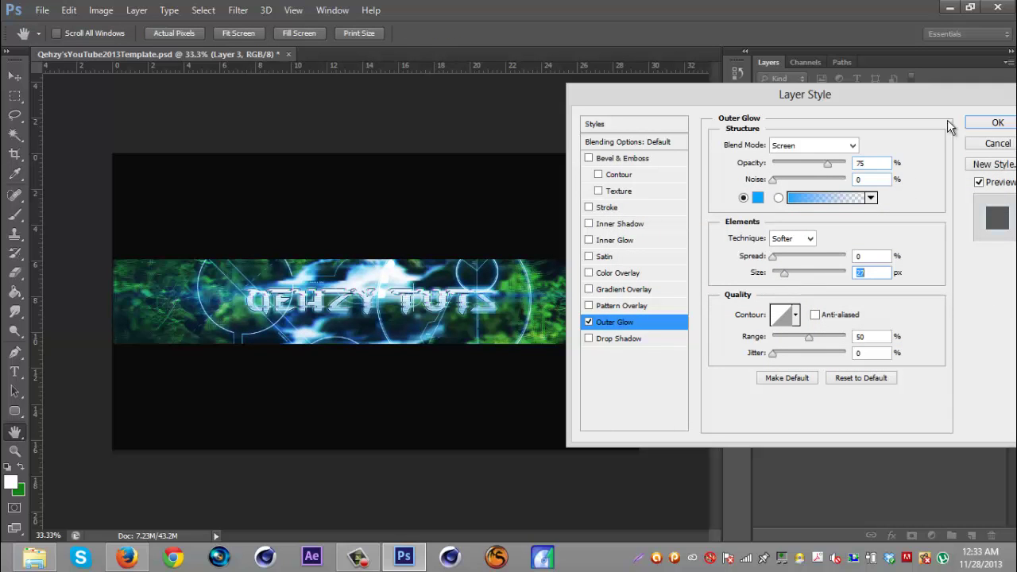
pyautogui.click(995, 124)
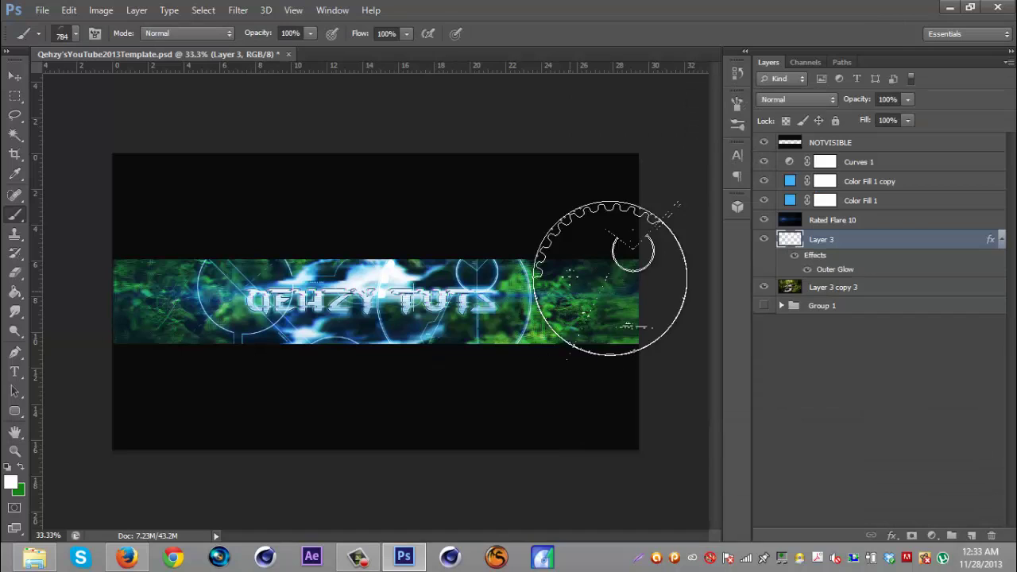
# - Lower Layer 3's opacity to 41%
pyautogui.click(844, 100)
pyautogui.moveTo(843, 99); pyautogui.dragTo(811, 106)
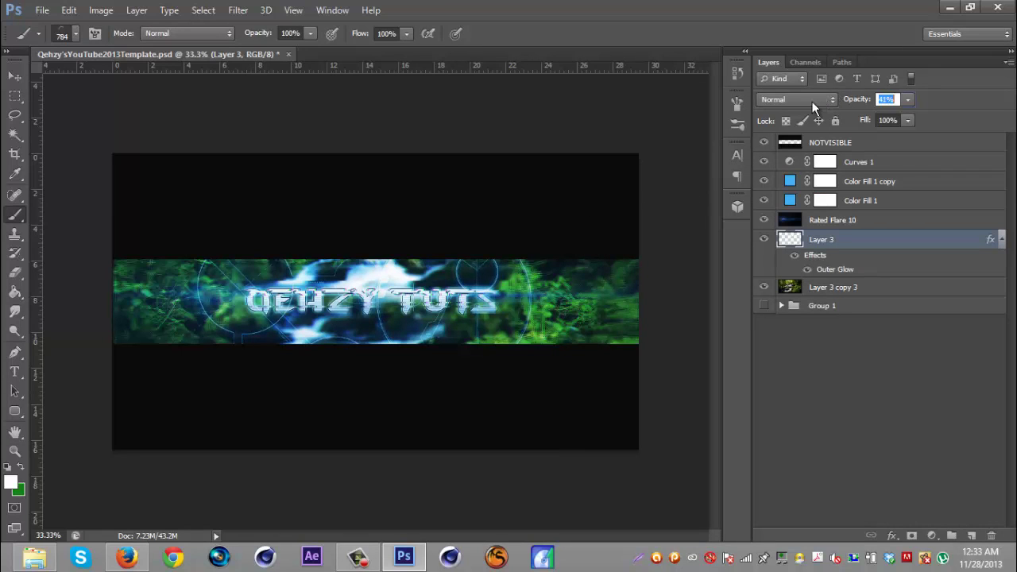
pyautogui.press('v')
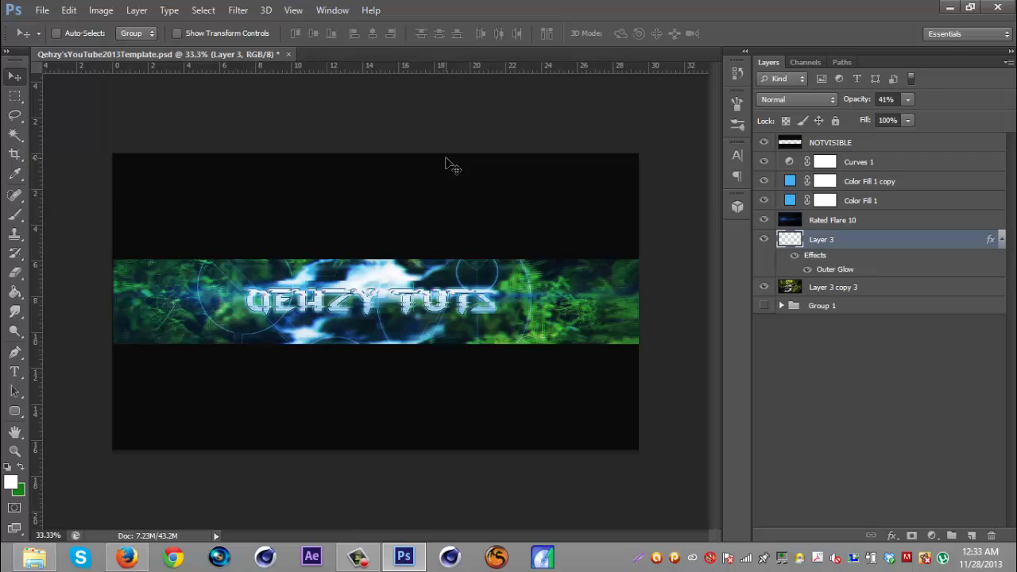
pyautogui.click(765, 288)
pyautogui.click(765, 287)
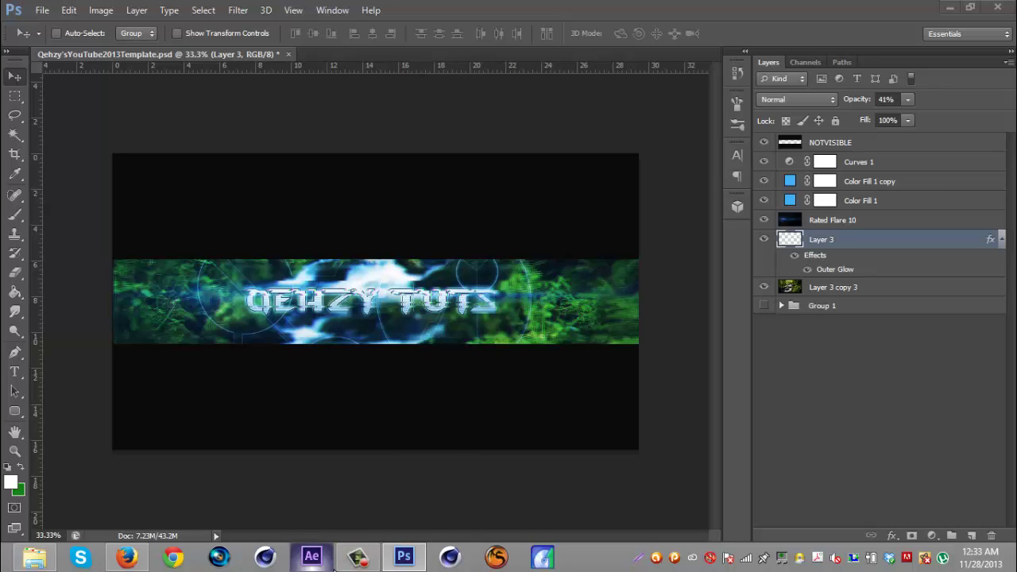
pyautogui.click(359, 558)
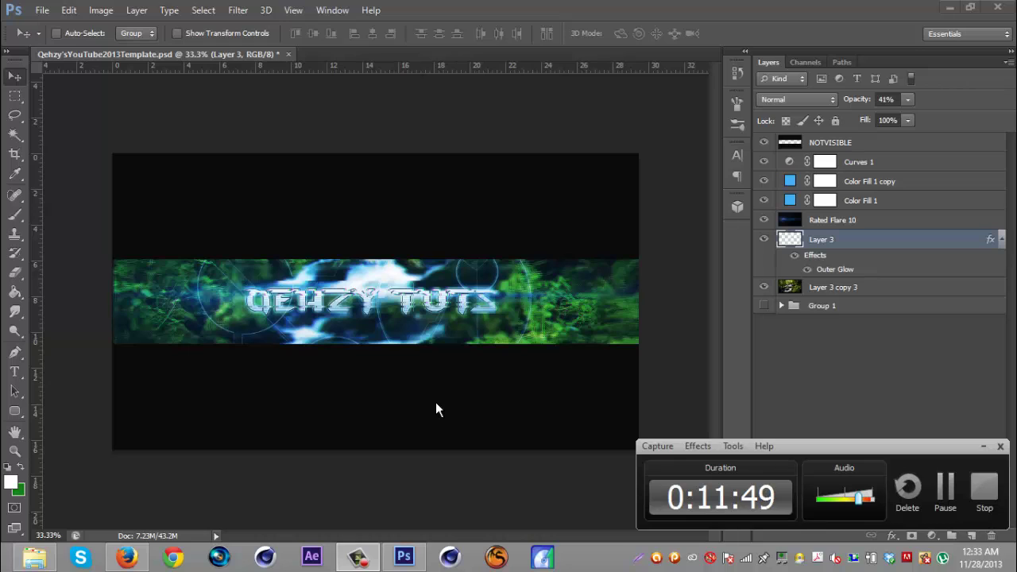
pyautogui.press('space')
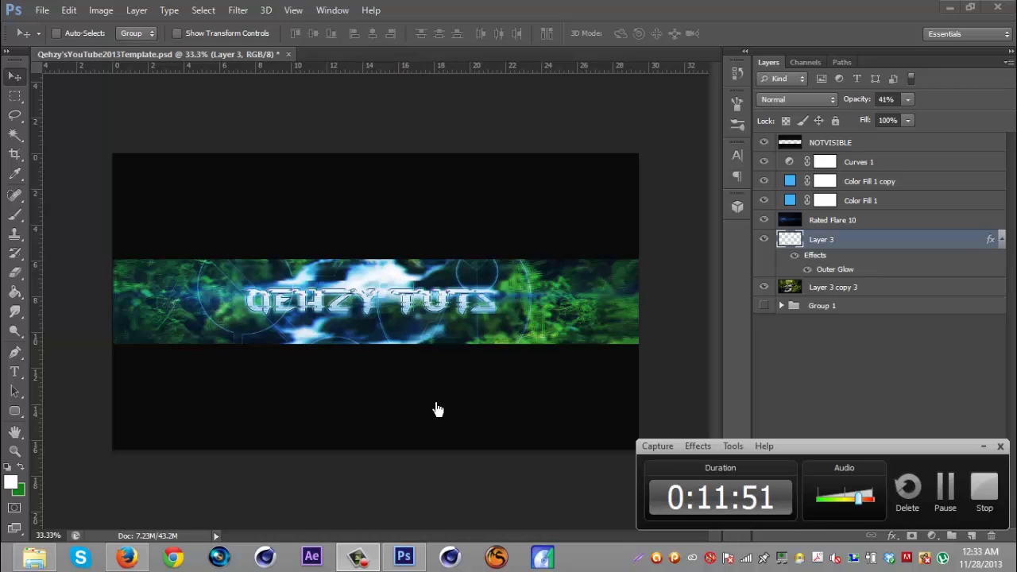